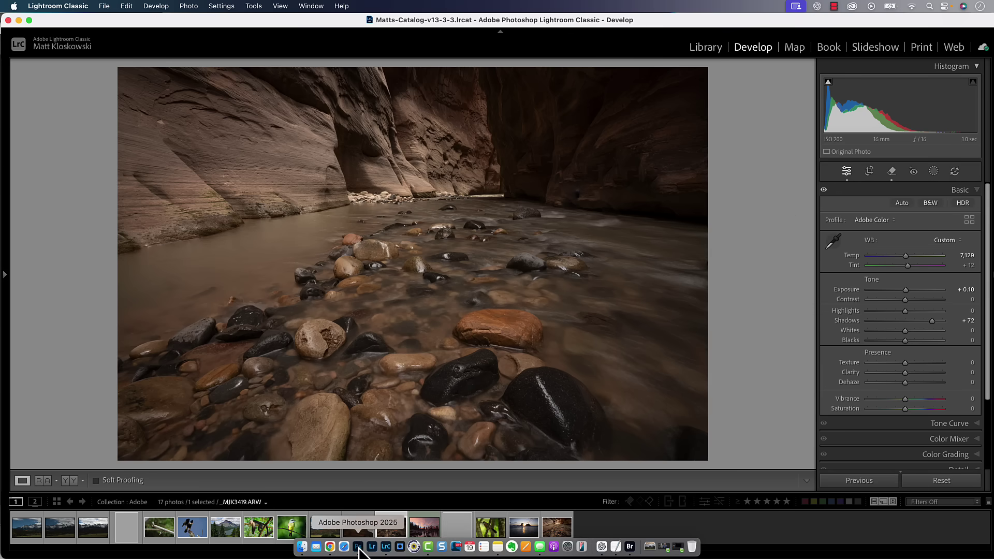
- Check Camera Raw's masking options, then return to Lightroom Classic
{"action": "left_click", "coordinate": [362, 549]}
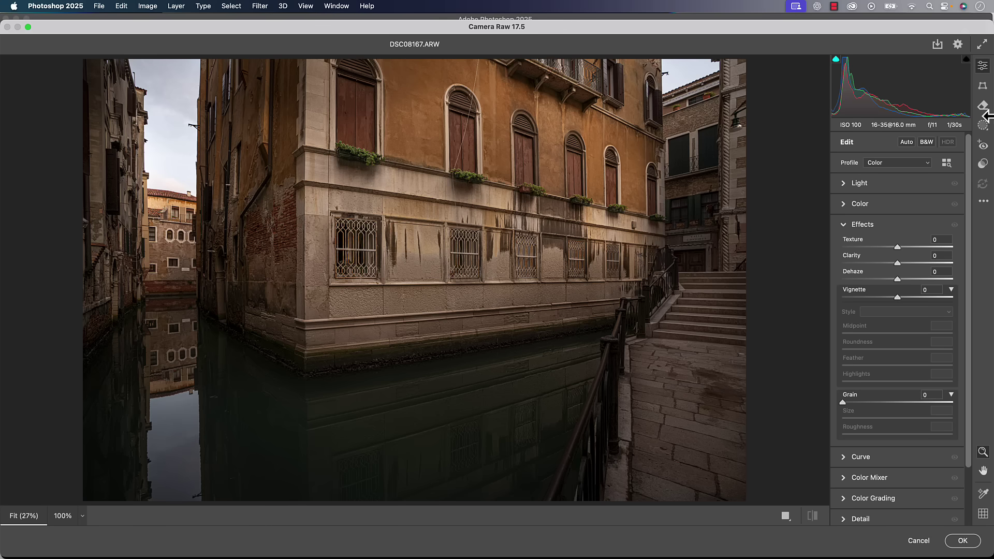
{"action": "left_click", "coordinate": [983, 125]}
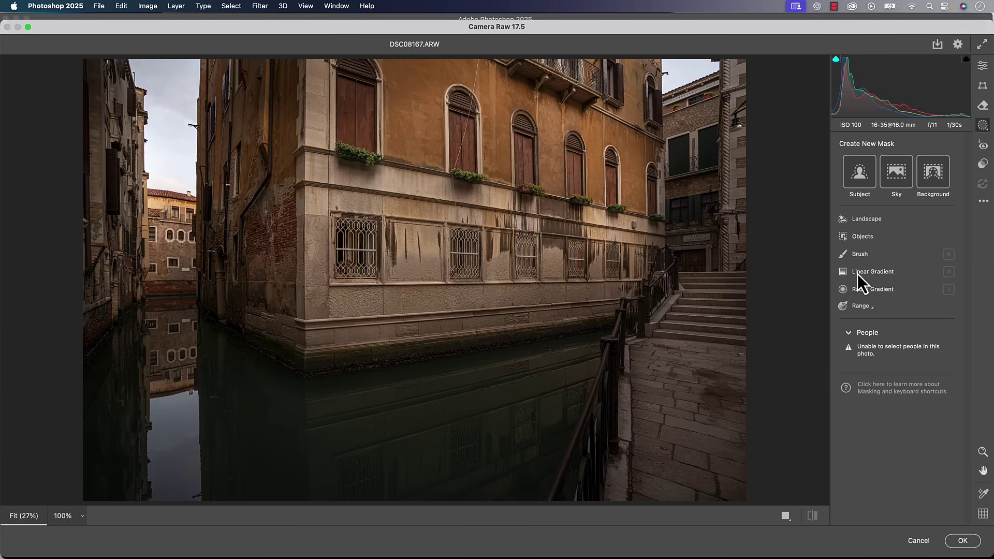
{"action": "key", "text": "super+Tab"}
{"action": "left_click", "coordinate": [264, 285]}
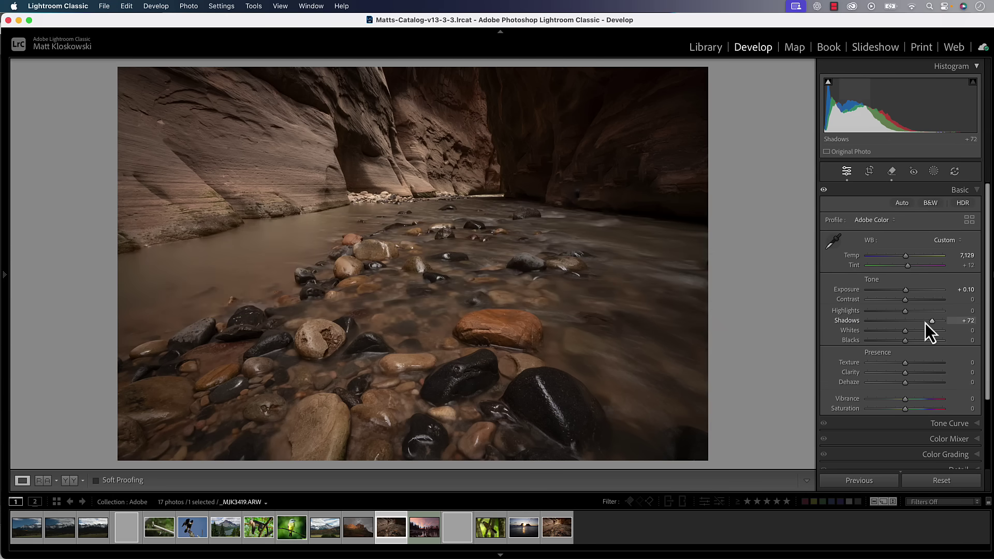
- Set Shadows to +60, undo a trial Exposure change, and open Masking with the Histogram collapsed
{"action": "left_click_drag", "start_coordinate": [924, 321], "coordinate": [927, 323]}
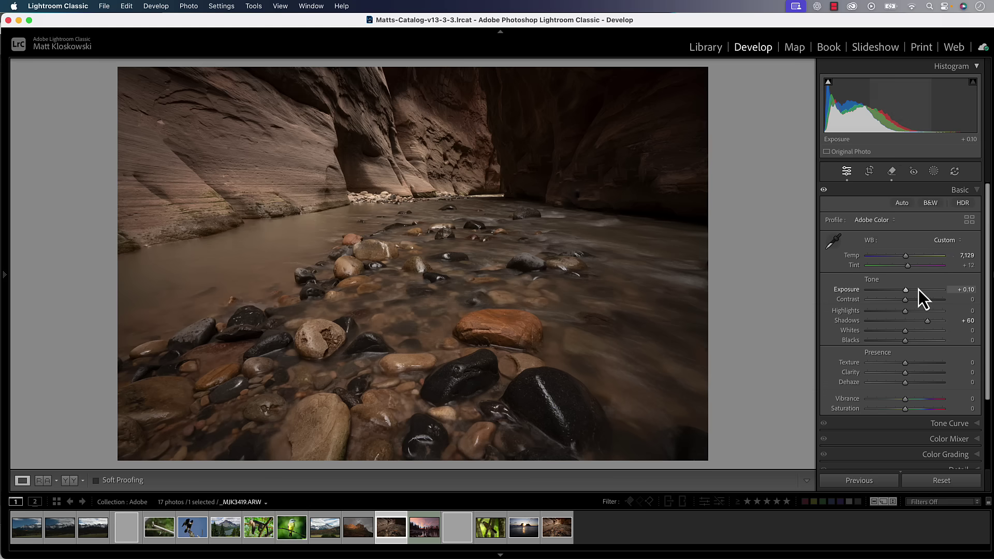
{"action": "mouse_move", "coordinate": [908, 292]}
{"action": "left_mouse_down"}
{"action": "mouse_move", "coordinate": [916, 292]}
{"action": "mouse_move", "coordinate": [905, 291]}
{"action": "left_mouse_up"}
{"action": "key", "text": "super+z"}
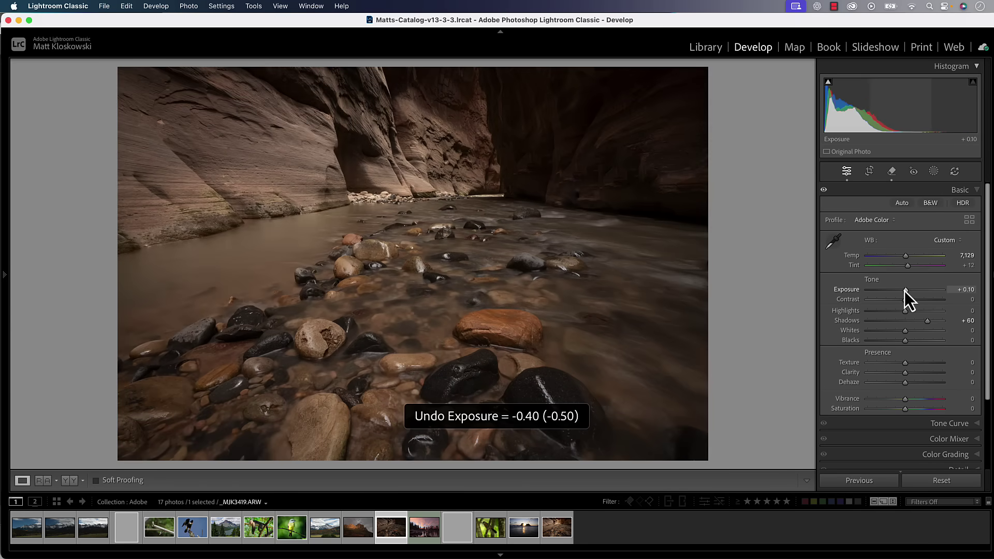
{"action": "left_click", "coordinate": [934, 171]}
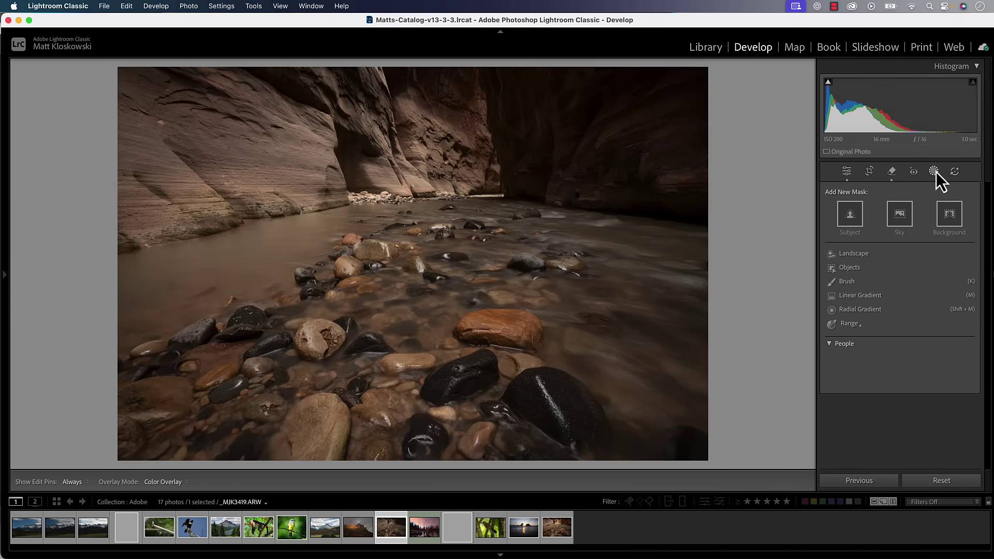
{"action": "left_click", "coordinate": [976, 66]}
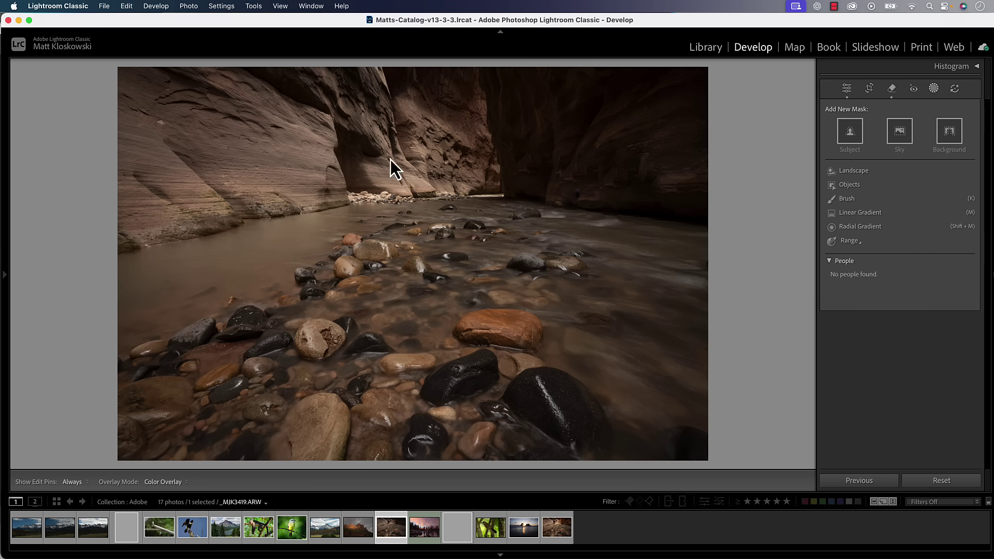
- Create a Natural Ground landscape mask over the canyon walls and river rocks
{"action": "left_click", "coordinate": [850, 174]}
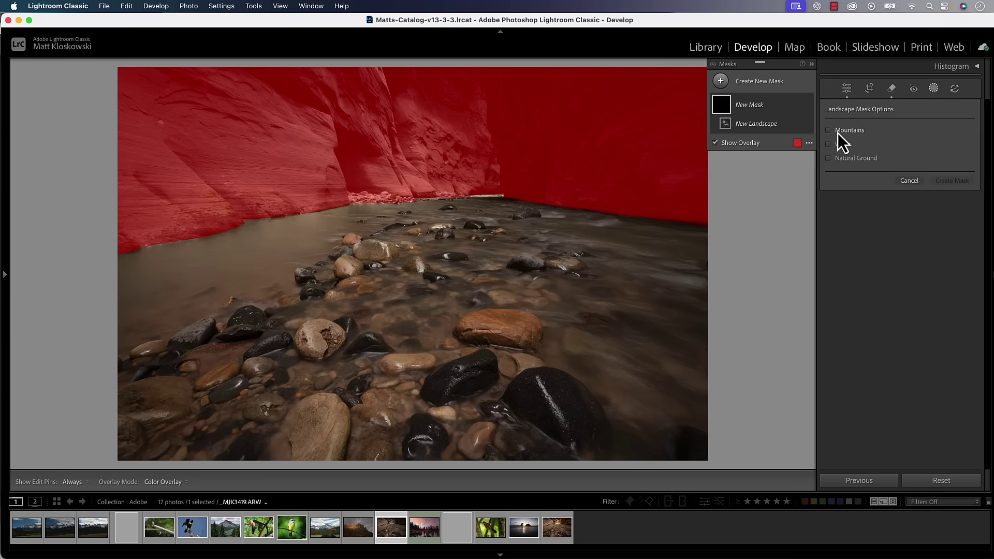
{"action": "left_click", "coordinate": [840, 161]}
{"action": "left_click", "coordinate": [952, 181]}
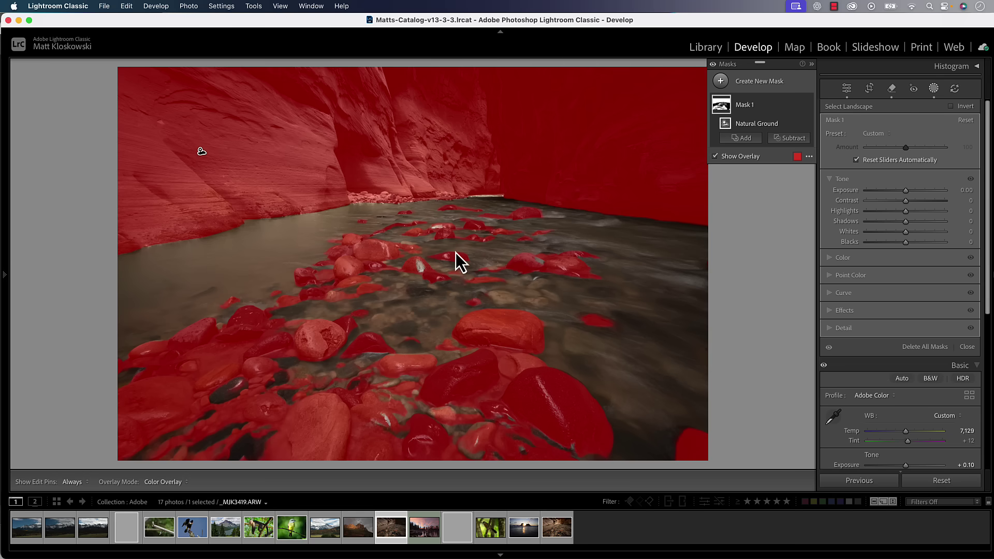
- Brush-subtract the right, middle and left river rocks from Mask 1
{"action": "left_click", "coordinate": [795, 141]}
{"action": "left_click", "coordinate": [795, 251]}
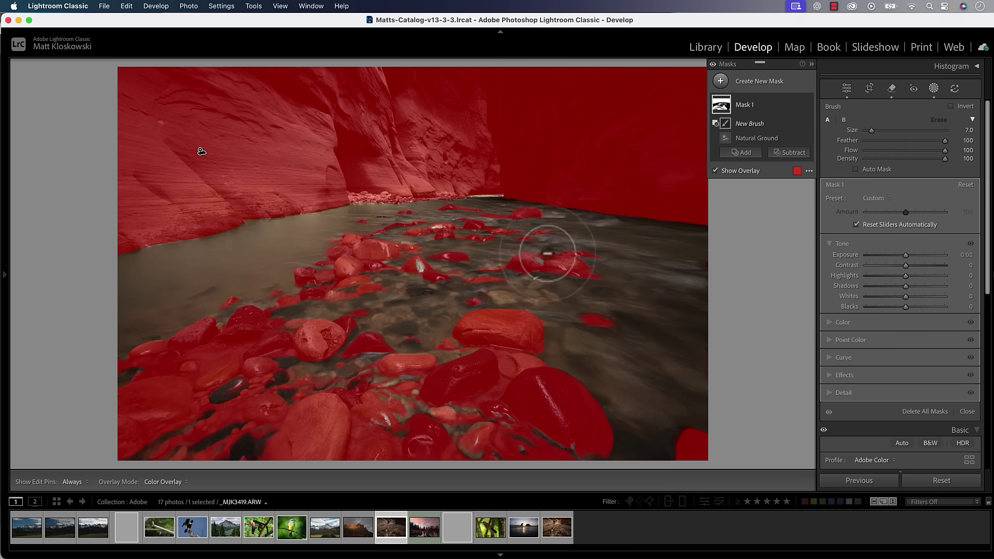
{"action": "key", "text": "h"}
{"action": "key", "text": "bracketleft"}
{"action": "key", "text": "bracketleft"}
{"action": "key", "text": "bracketleft"}
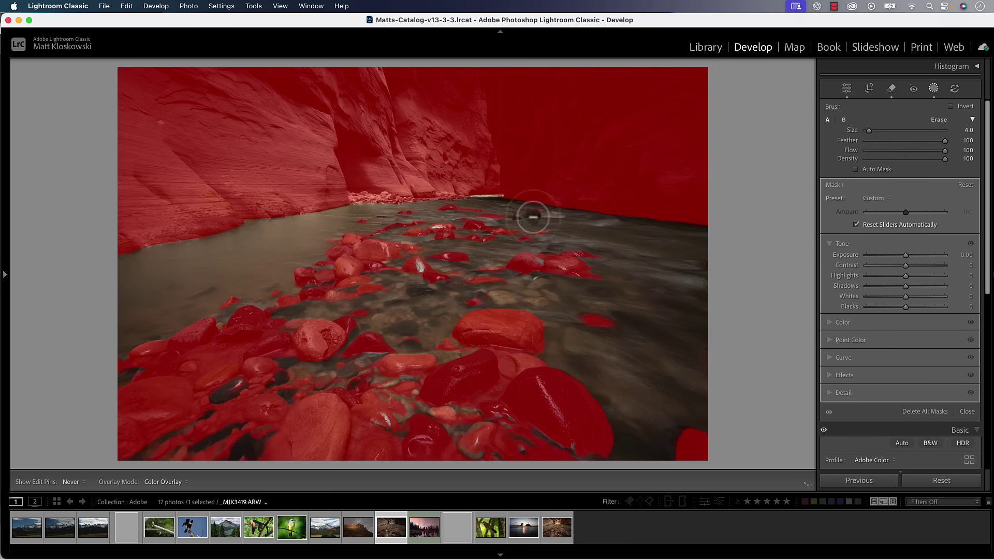
{"action": "mouse_move", "coordinate": [472, 222]}
{"action": "left_mouse_down"}
{"action": "mouse_move", "coordinate": [454, 207]}
{"action": "mouse_move", "coordinate": [371, 220]}
{"action": "mouse_move", "coordinate": [492, 215]}
{"action": "mouse_move", "coordinate": [537, 232]}
{"action": "mouse_move", "coordinate": [519, 251]}
{"action": "left_mouse_up"}
{"action": "key", "text": "bracketright"}
{"action": "key", "text": "bracketright"}
{"action": "key", "text": "bracketright"}
{"action": "key", "text": "bracketright"}
{"action": "key", "text": "bracketright"}
{"action": "key", "text": "bracketright"}
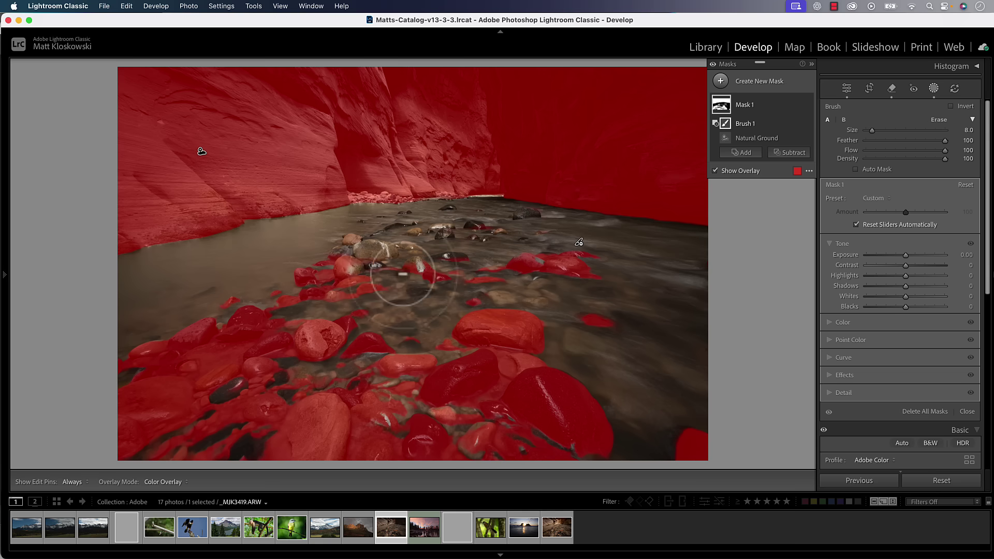
{"action": "mouse_move", "coordinate": [298, 267]}
{"action": "left_mouse_down"}
{"action": "mouse_move", "coordinate": [690, 259]}
{"action": "mouse_move", "coordinate": [596, 283]}
{"action": "mouse_move", "coordinate": [650, 264]}
{"action": "mouse_move", "coordinate": [122, 329]}
{"action": "mouse_move", "coordinate": [96, 347]}
{"action": "mouse_move", "coordinate": [115, 356]}
{"action": "mouse_move", "coordinate": [252, 288]}
{"action": "mouse_move", "coordinate": [127, 302]}
{"action": "mouse_move", "coordinate": [124, 358]}
{"action": "mouse_move", "coordinate": [158, 371]}
{"action": "mouse_move", "coordinate": [146, 400]}
{"action": "mouse_move", "coordinate": [189, 390]}
{"action": "mouse_move", "coordinate": [118, 399]}
{"action": "mouse_move", "coordinate": [127, 417]}
{"action": "mouse_move", "coordinate": [329, 452]}
{"action": "mouse_move", "coordinate": [501, 430]}
{"action": "mouse_move", "coordinate": [399, 448]}
{"action": "mouse_move", "coordinate": [458, 474]}
{"action": "mouse_move", "coordinate": [344, 411]}
{"action": "mouse_move", "coordinate": [312, 409]}
{"action": "mouse_move", "coordinate": [684, 388]}
{"action": "mouse_move", "coordinate": [560, 381]}
{"action": "mouse_move", "coordinate": [633, 361]}
{"action": "mouse_move", "coordinate": [303, 350]}
{"action": "mouse_move", "coordinate": [308, 322]}
{"action": "mouse_move", "coordinate": [375, 318]}
{"action": "mouse_move", "coordinate": [417, 252]}
{"action": "mouse_move", "coordinate": [465, 233]}
{"action": "mouse_move", "coordinate": [405, 235]}
{"action": "mouse_move", "coordinate": [432, 259]}
{"action": "mouse_move", "coordinate": [414, 282]}
{"action": "left_mouse_up"}
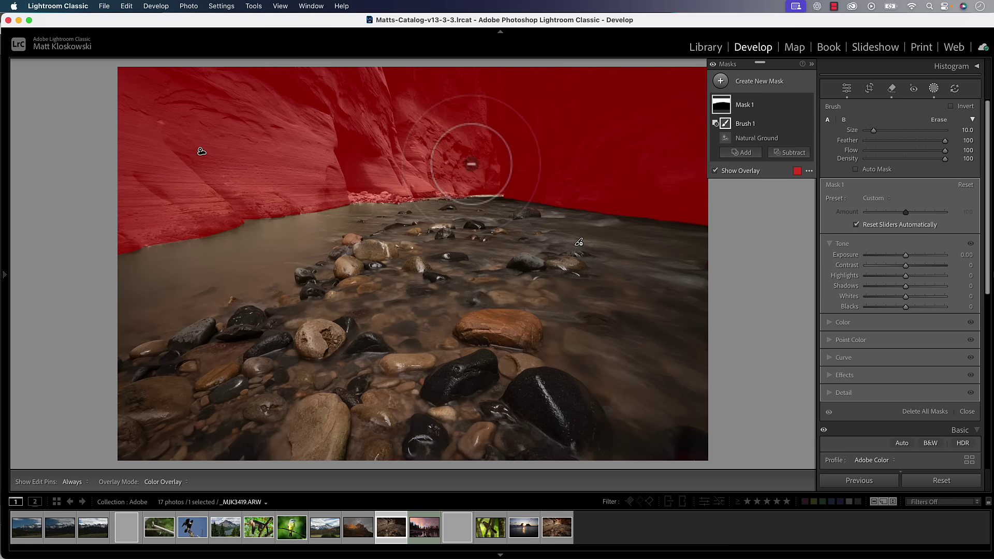
{"action": "key", "text": "alt"}
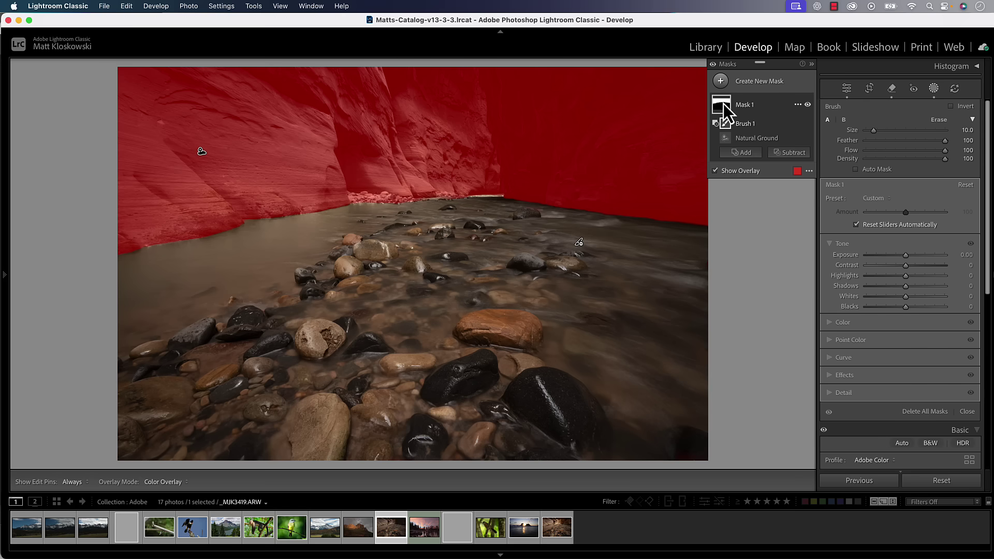
- Bring up Mask 1's options menu to intersect it with a Radial Gradient
{"action": "left_click", "coordinate": [798, 105]}
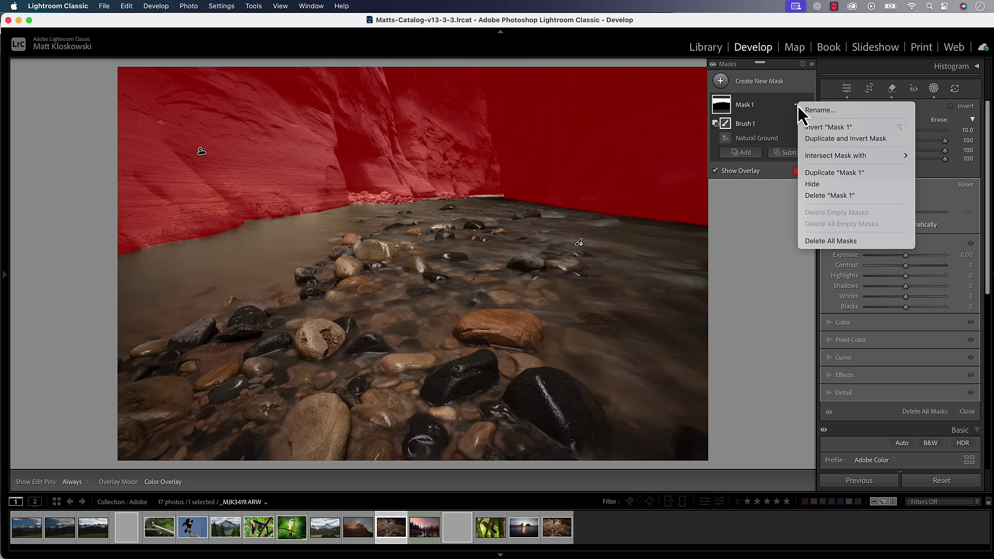
{"action": "mouse_move", "coordinate": [834, 157]}
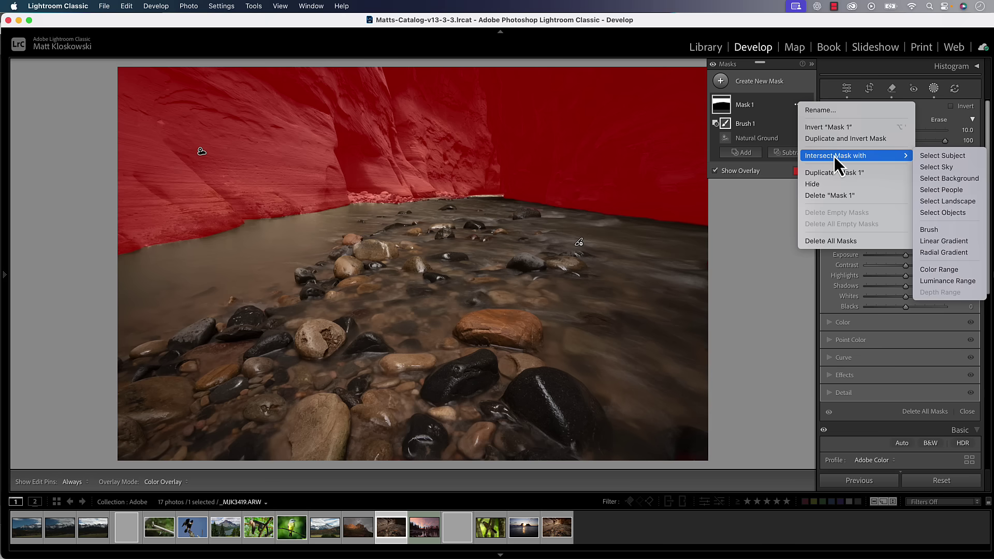
- Add a radial gradient over the upper canyon walls, set Feather 100, and nudge it right
{"action": "left_click", "coordinate": [934, 254]}
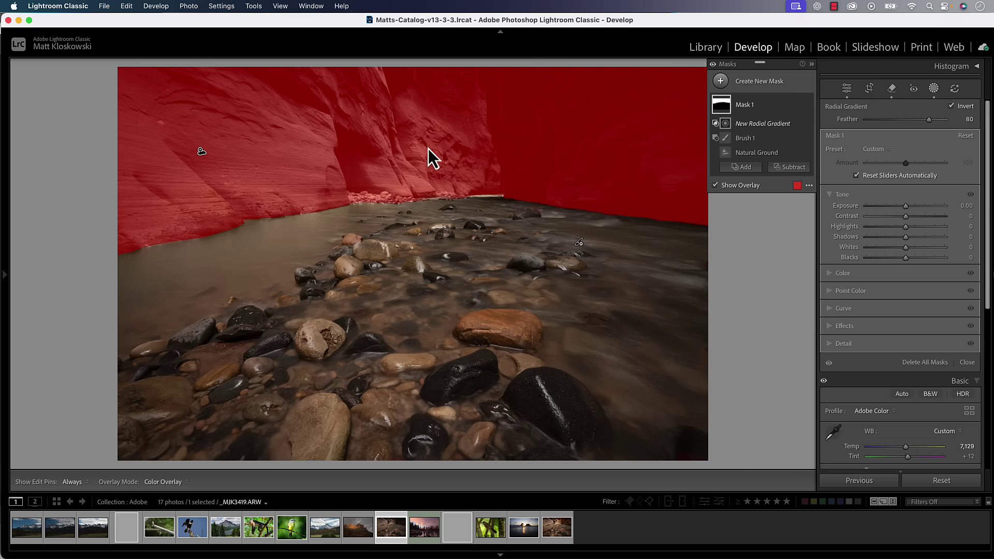
{"action": "left_click_drag", "start_coordinate": [413, 150], "coordinate": [642, 255]}
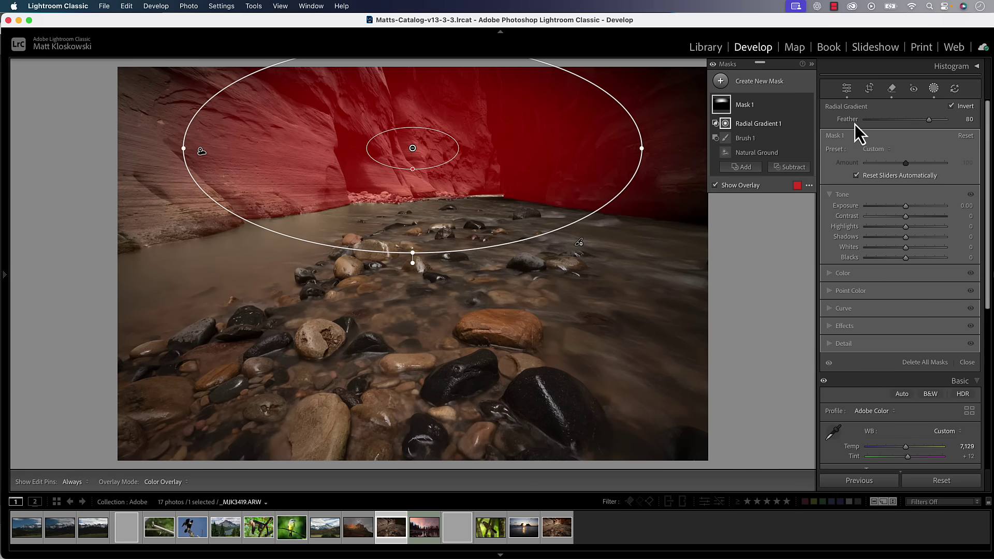
{"action": "mouse_move", "coordinate": [930, 123]}
{"action": "left_mouse_down"}
{"action": "mouse_move", "coordinate": [852, 122]}
{"action": "mouse_move", "coordinate": [959, 143]}
{"action": "mouse_move", "coordinate": [948, 121]}
{"action": "left_mouse_up"}
{"action": "mouse_move", "coordinate": [414, 152]}
{"action": "left_mouse_down"}
{"action": "mouse_move", "coordinate": [428, 151]}
{"action": "mouse_move", "coordinate": [421, 142]}
{"action": "mouse_move", "coordinate": [432, 150]}
{"action": "left_mouse_up"}
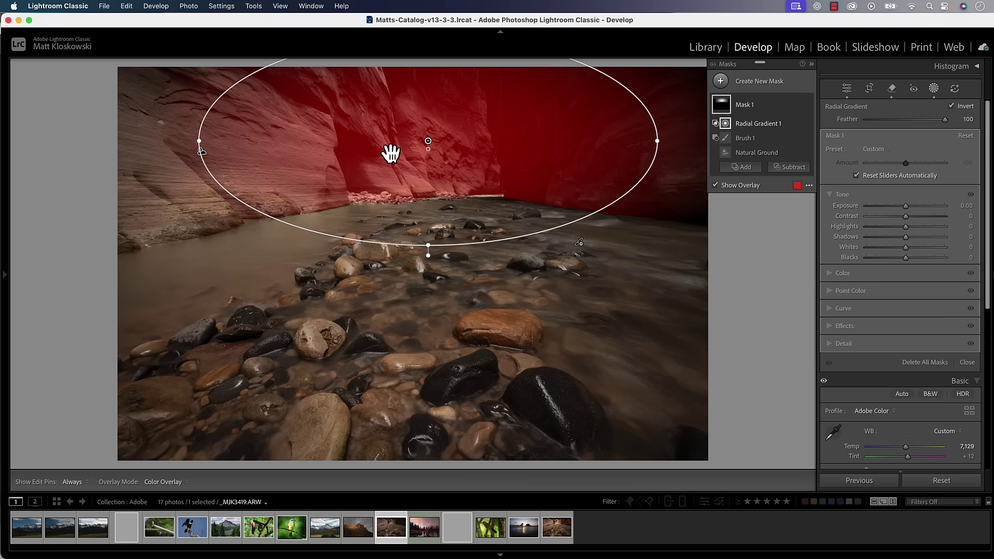
- Brighten, slightly warm and add texture to the masked canyon walls
{"action": "left_click_drag", "start_coordinate": [916, 211], "coordinate": [912, 207]}
{"action": "left_click", "coordinate": [843, 273]}
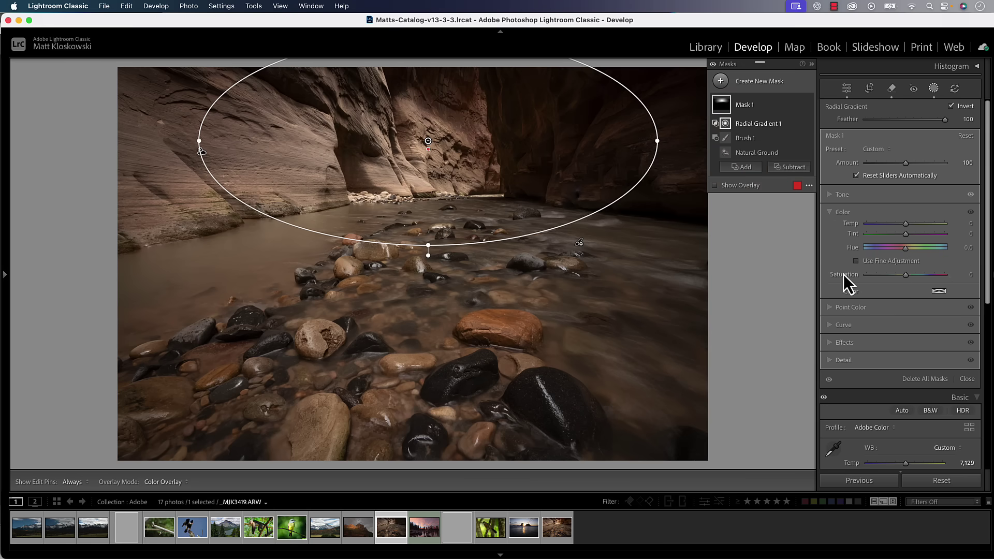
{"action": "left_click_drag", "start_coordinate": [908, 225], "coordinate": [923, 228]}
{"action": "left_click", "coordinate": [847, 343]}
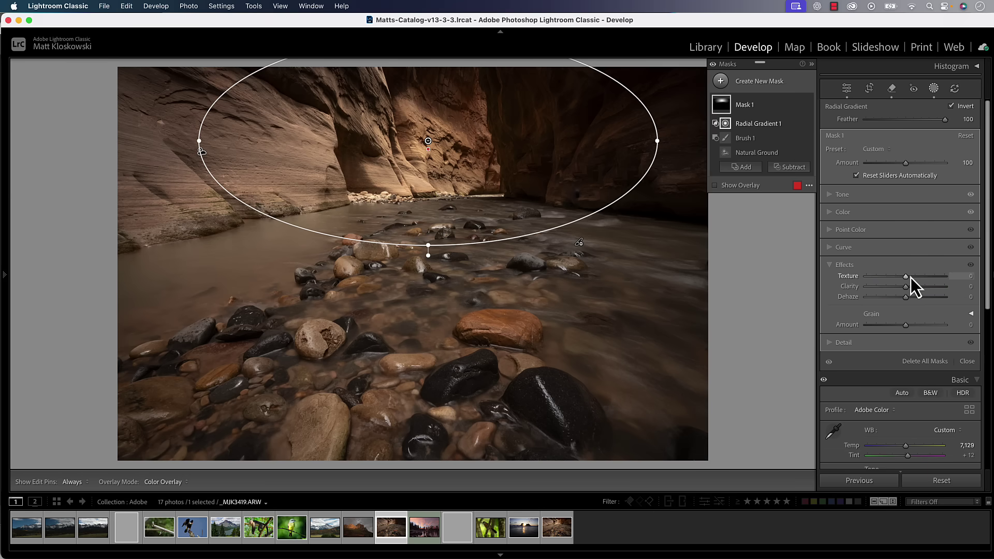
{"action": "mouse_move", "coordinate": [910, 277]}
{"action": "left_mouse_down"}
{"action": "mouse_move", "coordinate": [933, 277]}
{"action": "mouse_move", "coordinate": [913, 287]}
{"action": "left_mouse_up"}
- Keep the mask's Exposure at 0.62 and raise Whites to 13
{"action": "left_click", "coordinate": [844, 265]}
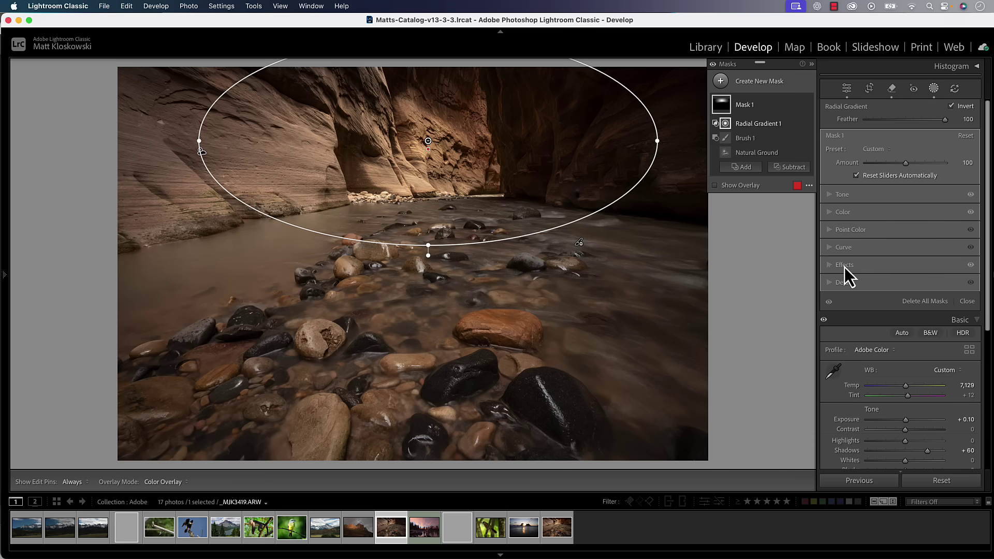
{"action": "left_click", "coordinate": [841, 194]}
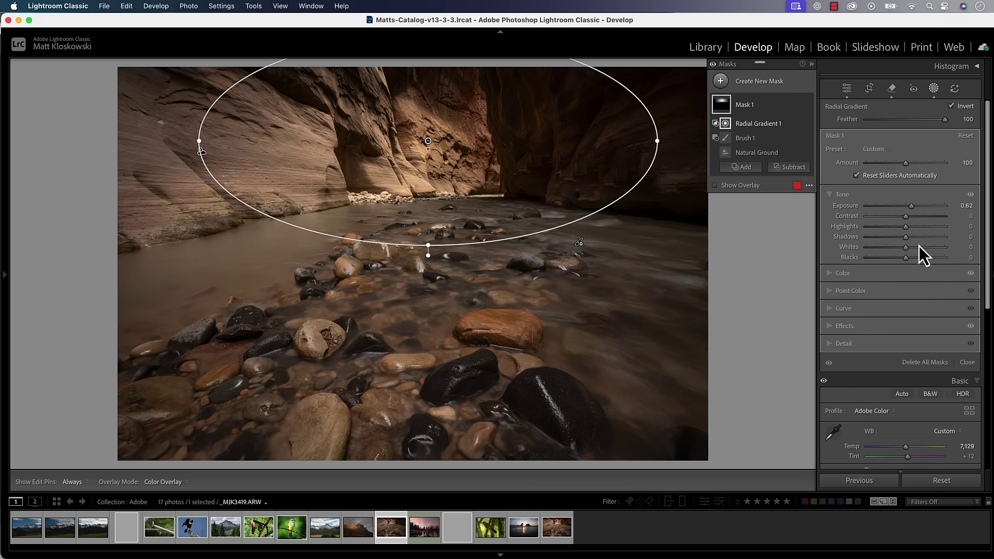
{"action": "left_click_drag", "start_coordinate": [917, 247], "coordinate": [910, 247]}
{"action": "left_click_drag", "start_coordinate": [915, 206], "coordinate": [917, 205]}
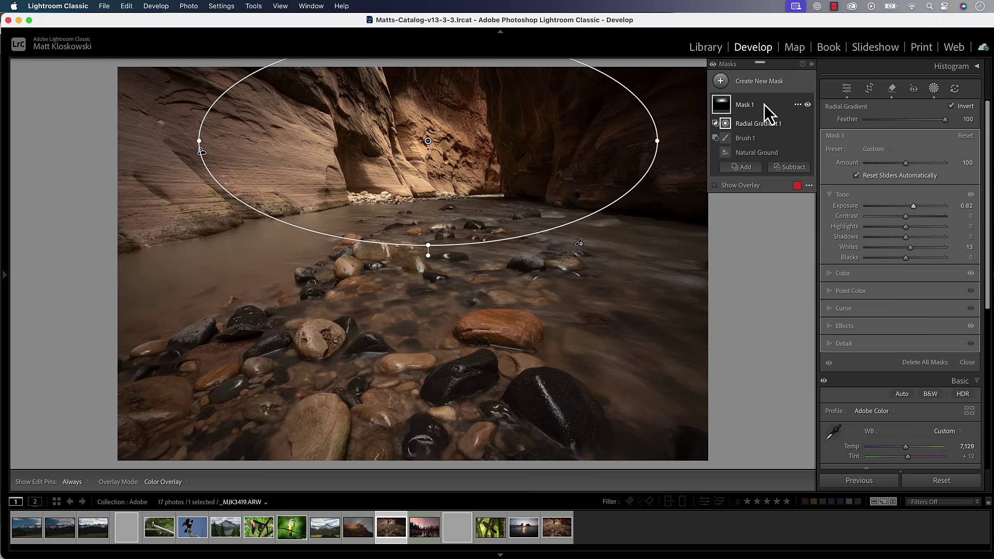
- Add Mask 1 Inverted and darken the surroundings with Exposure -0.32 and Blacks -10
{"action": "mouse_move", "coordinate": [720, 105]}
{"action": "left_click", "coordinate": [797, 105]}
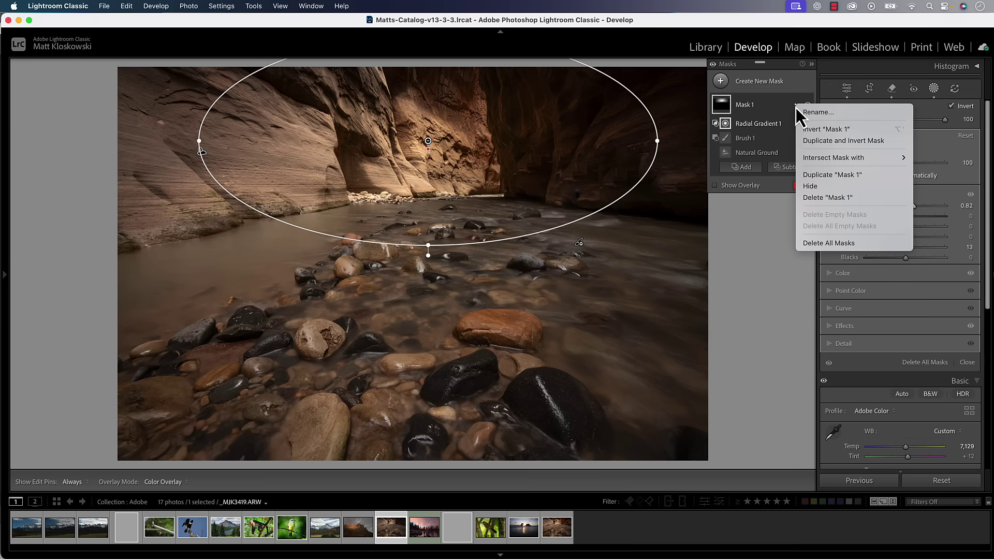
{"action": "left_click", "coordinate": [837, 141]}
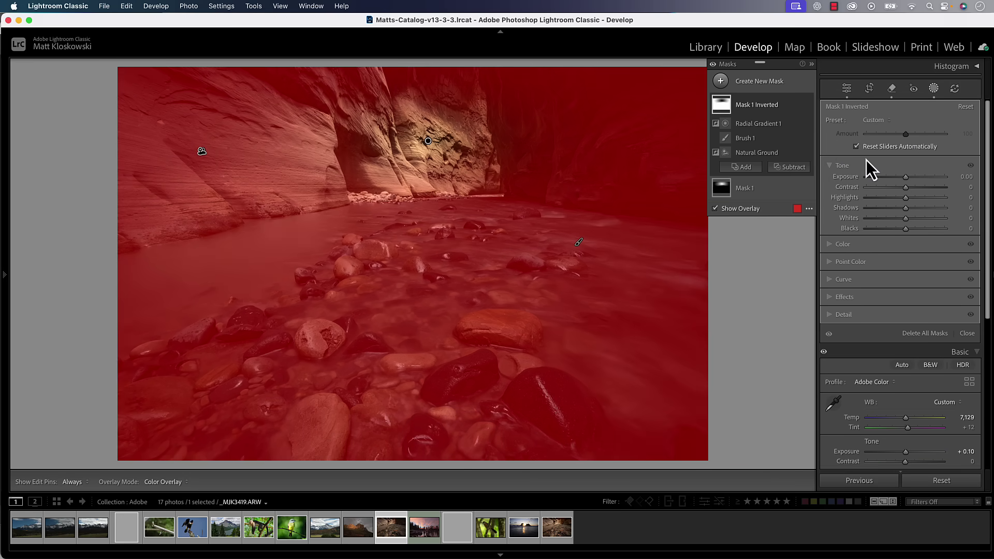
{"action": "left_click_drag", "start_coordinate": [905, 179], "coordinate": [901, 178]}
{"action": "left_click_drag", "start_coordinate": [901, 231], "coordinate": [902, 229]}
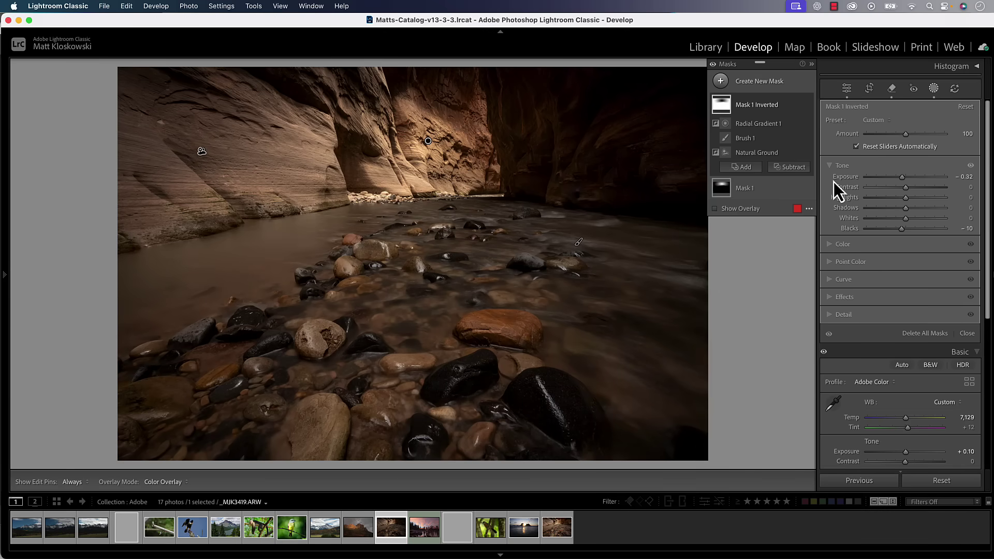
{"action": "left_click", "coordinate": [713, 65]}
{"action": "left_click", "coordinate": [713, 65]}
{"action": "left_click", "coordinate": [713, 65]}
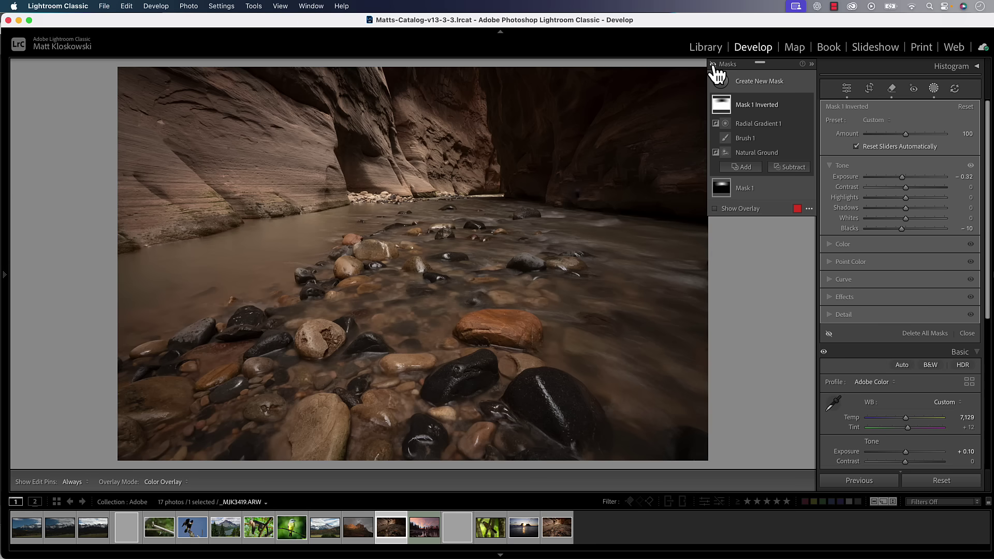
{"action": "left_click", "coordinate": [713, 64]}
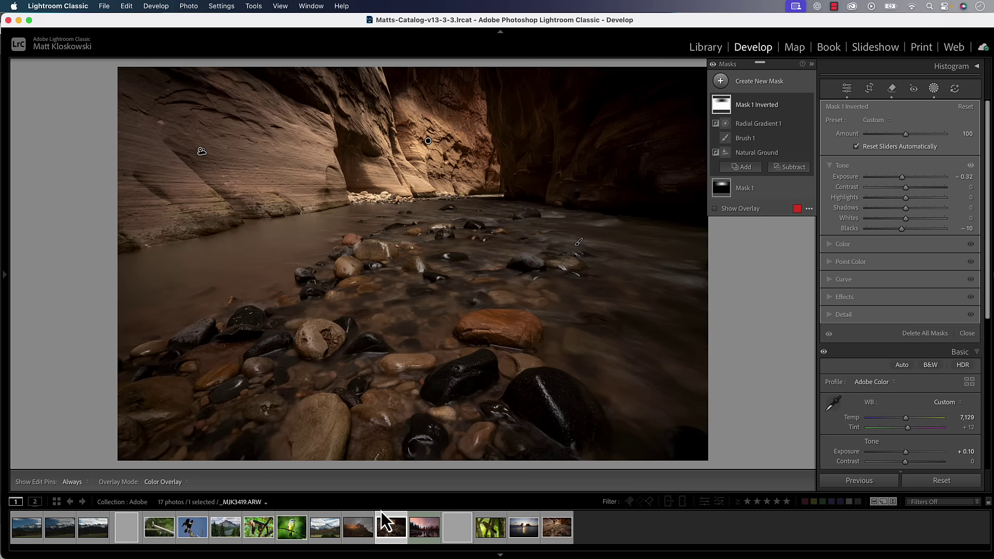
- Select the bridge-and-autumn-trees photo _MJK2084.NEF and start a Landscape mask
{"action": "left_click", "coordinate": [357, 527]}
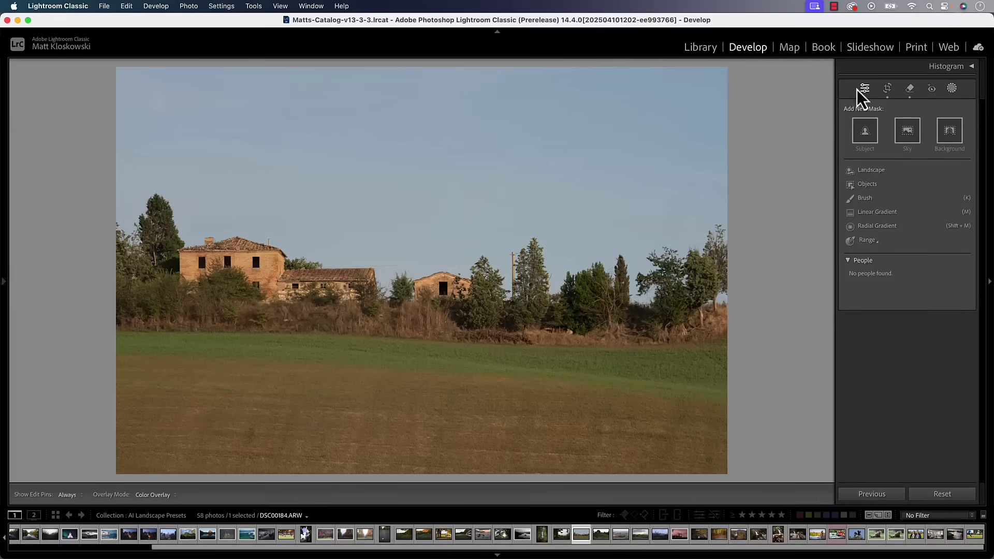
{"action": "left_click", "coordinate": [871, 170]}
{"action": "left_click", "coordinate": [949, 193]}
{"action": "left_click", "coordinate": [743, 130]}
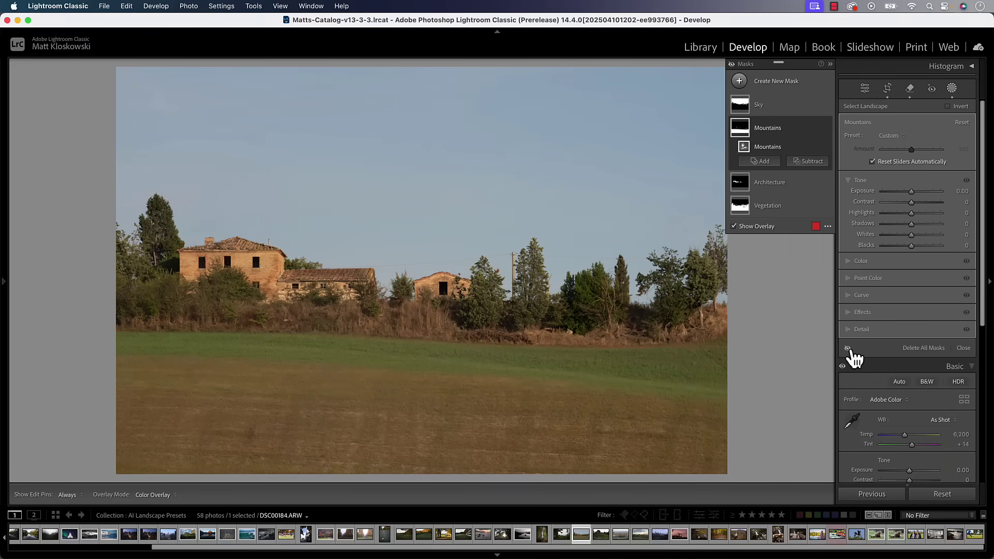
- Try brush edits on the landscape mask, undoing one and erasing over the field
{"action": "key", "text": "k"}
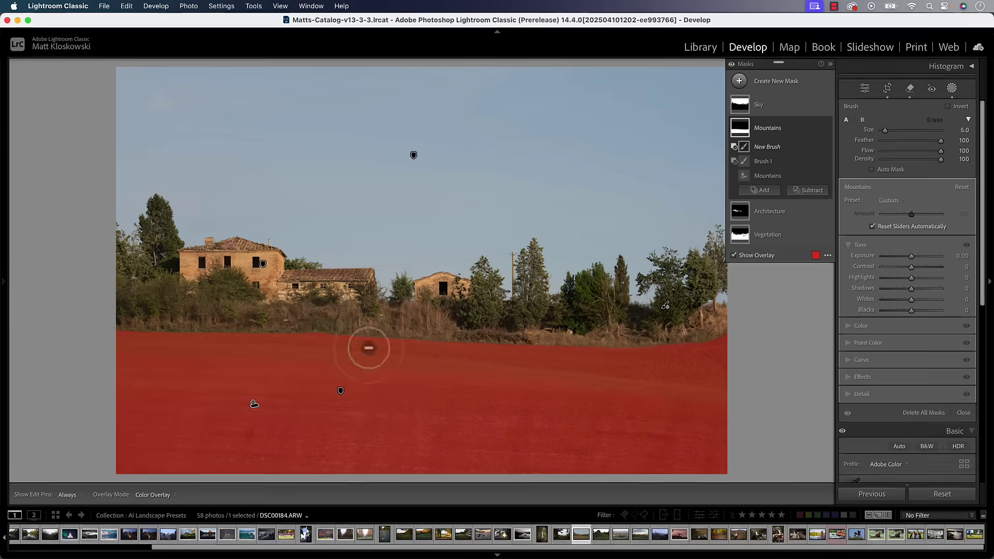
{"action": "key", "text": "ctrl+z"}
{"action": "left_click_drag", "start_coordinate": [244, 355], "coordinate": [328, 411]}
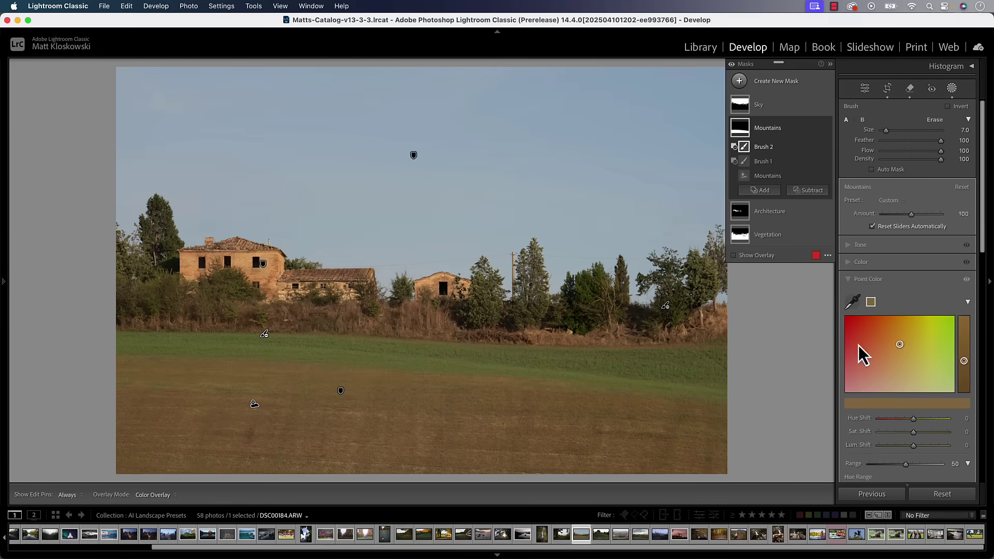
{"action": "scroll", "coordinate": [861, 350], "scroll_direction": "down", "scroll_amount": 3}
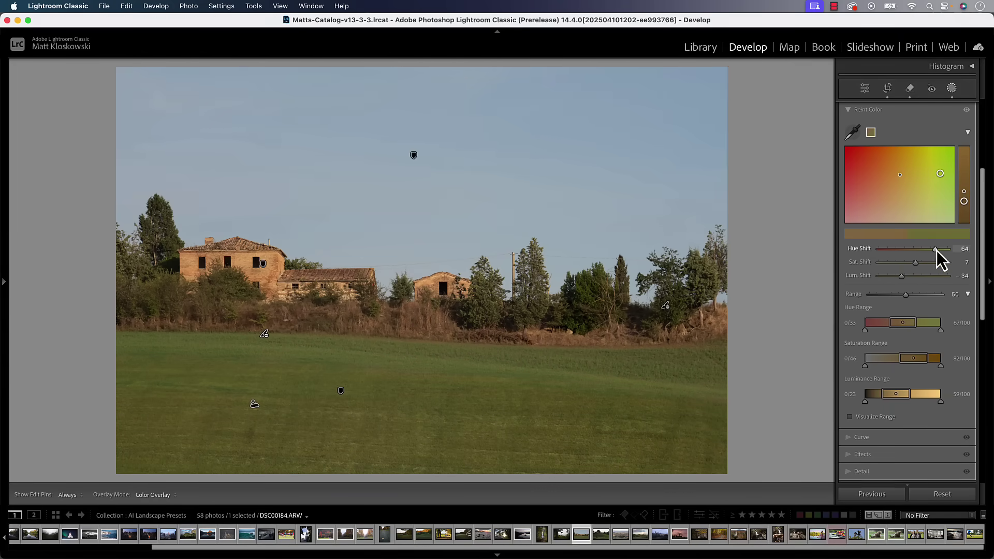
{"action": "scroll", "coordinate": [939, 310], "scroll_direction": "up", "scroll_amount": 3}
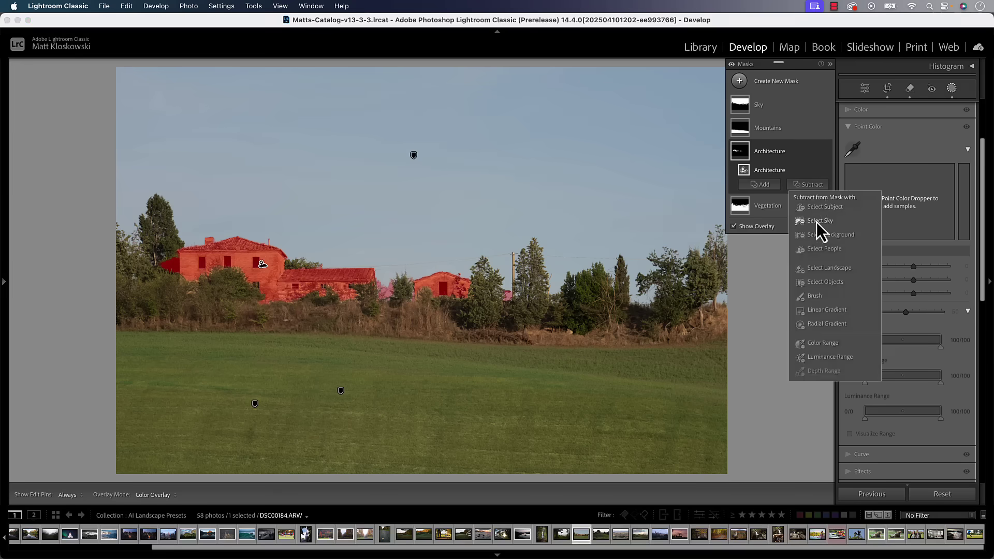
{"action": "left_click", "coordinate": [816, 227]}
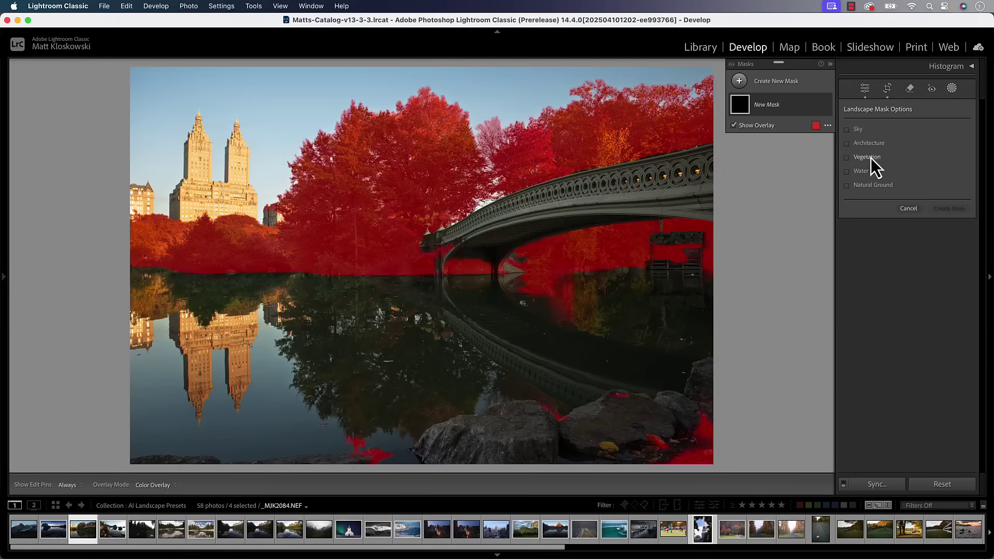
- Dismiss the earlier mask options and bring up _MJK3701.ARW, the storm-lit red-rock cliff, ready for masking
{"action": "left_click", "coordinate": [909, 208]}
{"action": "left_click", "coordinate": [859, 169]}
{"action": "left_click_drag", "start_coordinate": [251, 223], "coordinate": [182, 219]}
{"action": "left_click", "coordinate": [738, 106]}
{"action": "left_click", "coordinate": [769, 244]}
{"action": "left_click_drag", "start_coordinate": [911, 191], "coordinate": [913, 192]}
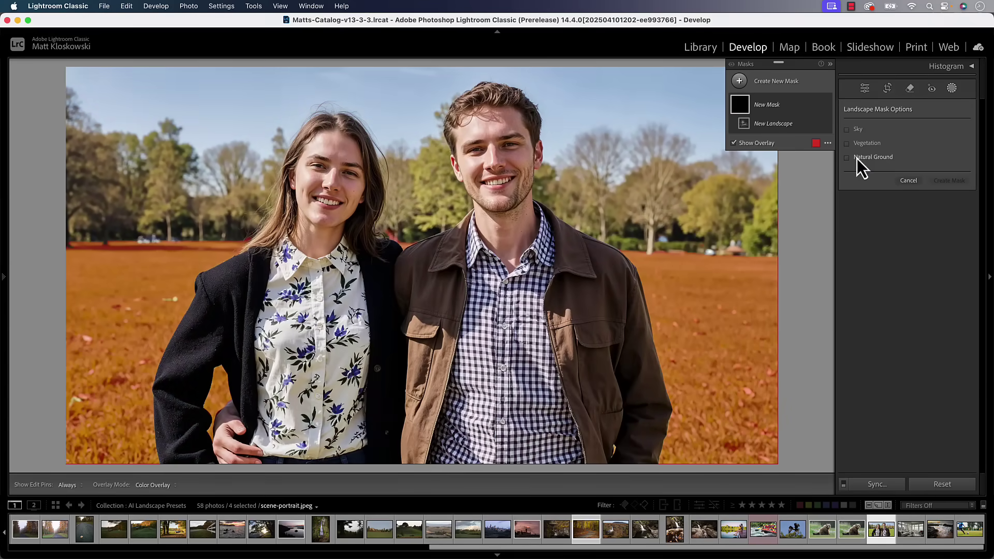
{"action": "left_click", "coordinate": [856, 157]}
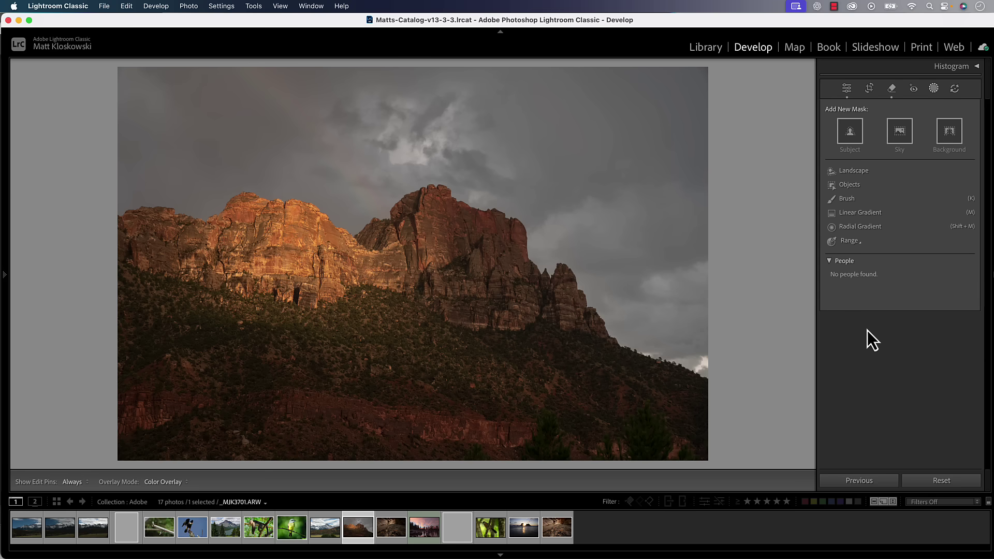
- Create a Mountains-only landscape mask covering the red-rock cliff and slopes
{"action": "left_click", "coordinate": [849, 171]}
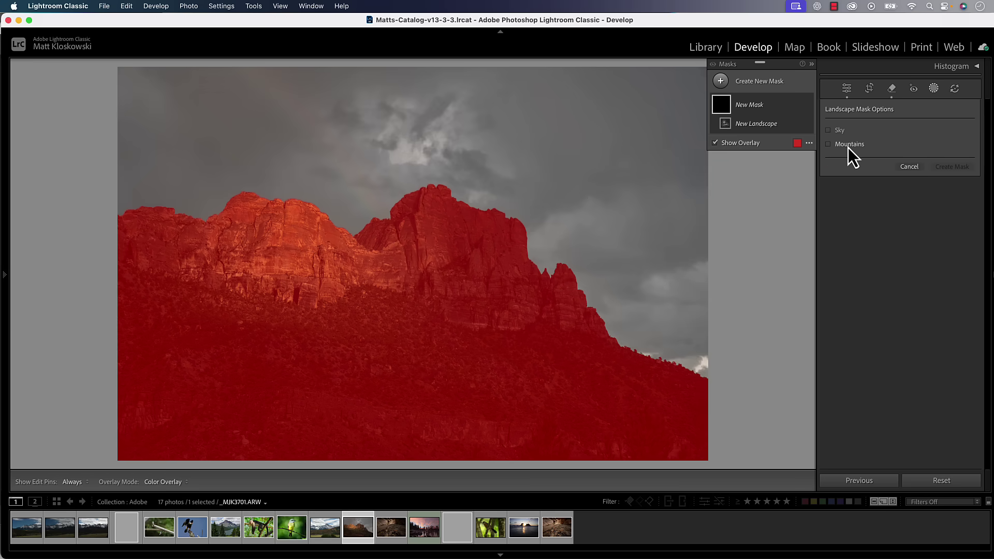
{"action": "left_click", "coordinate": [848, 146]}
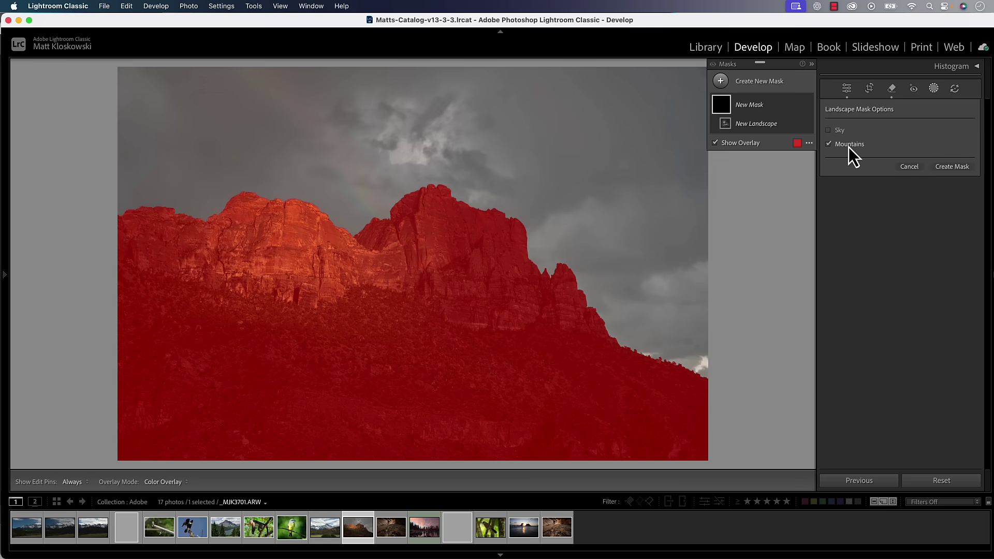
{"action": "left_click", "coordinate": [951, 168]}
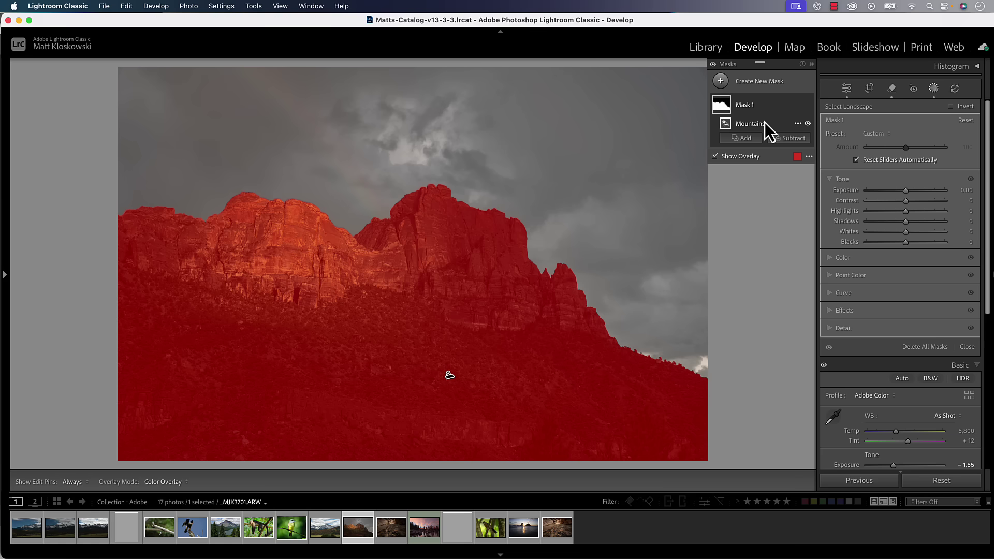
- Intersect Mask 1 with a radial gradient drawn over the sky and peaks
{"action": "key", "text": "alt"}
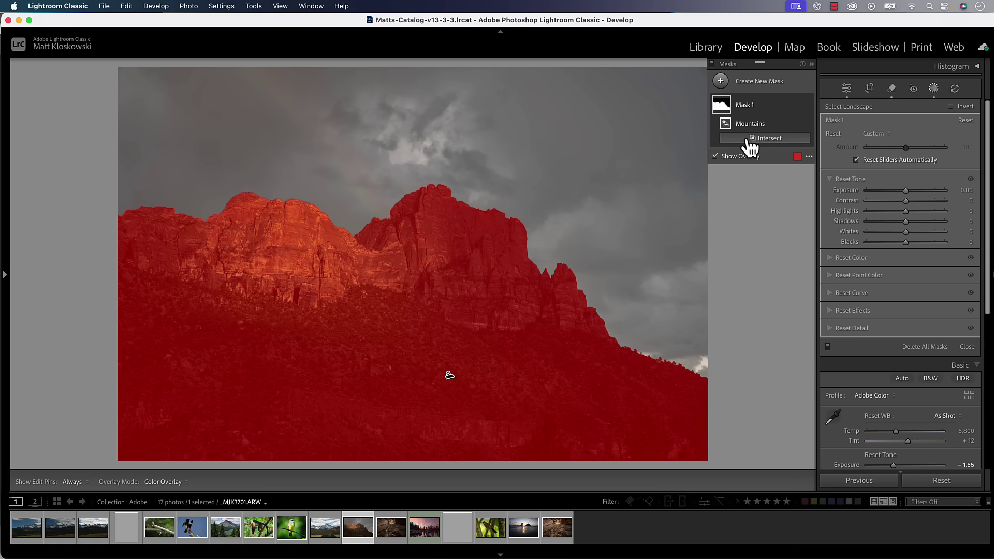
{"action": "right_click", "coordinate": [795, 107]}
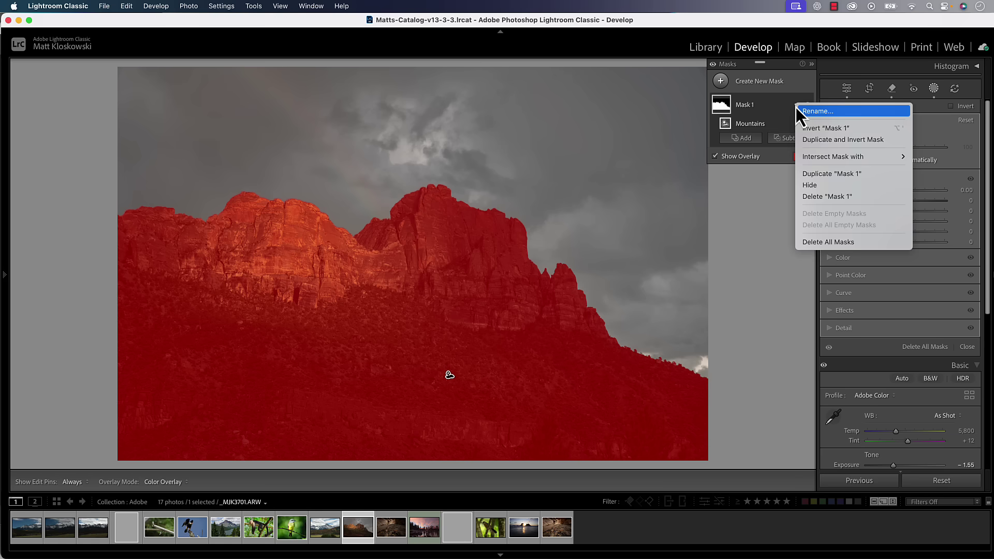
{"action": "mouse_move", "coordinate": [833, 162]}
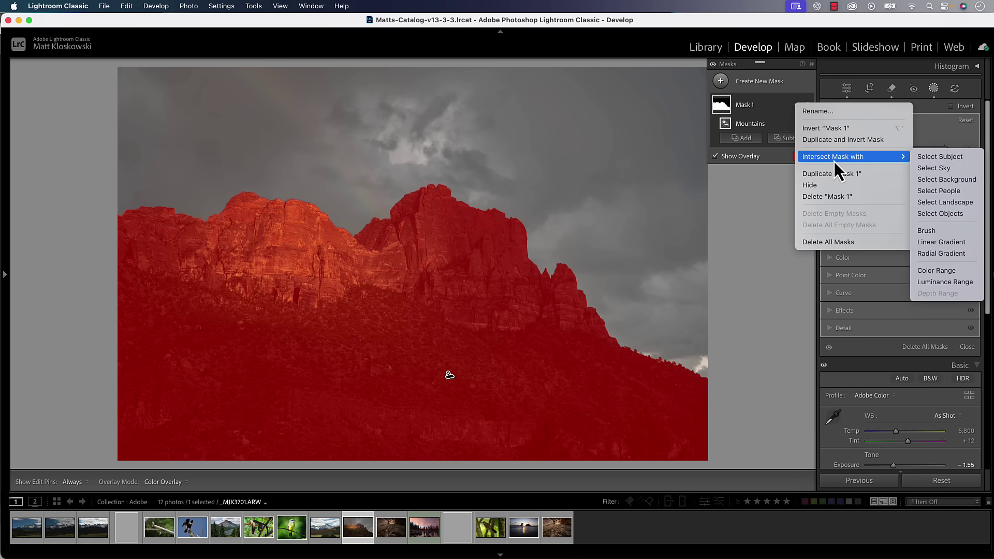
{"action": "left_click", "coordinate": [927, 254]}
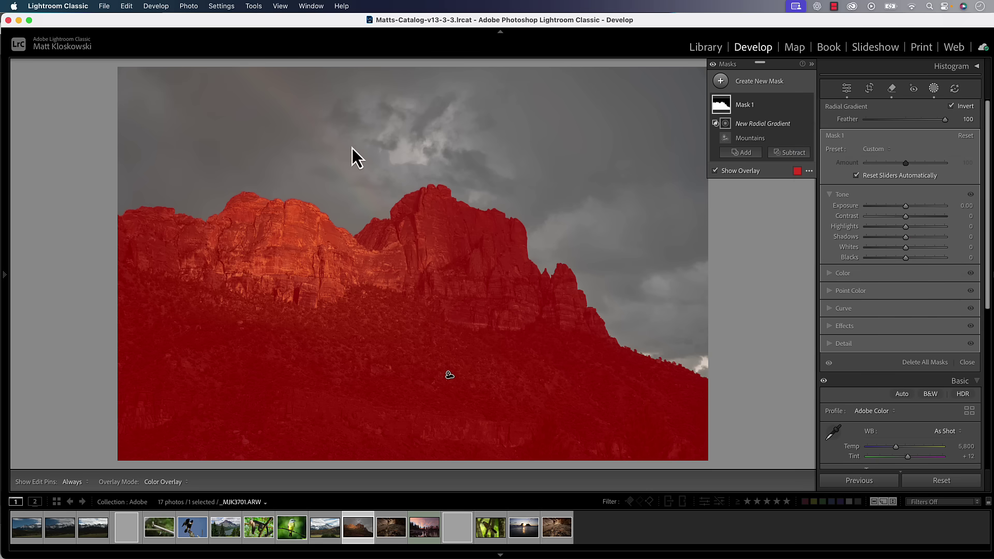
{"action": "left_click_drag", "start_coordinate": [344, 145], "coordinate": [602, 250]}
- Resize, stretch and rotate the gradient ellipse, then move it over the peaks
{"action": "left_click_drag", "start_coordinate": [350, 151], "coordinate": [373, 131]}
{"action": "mouse_move", "coordinate": [369, 231]}
{"action": "left_mouse_down"}
{"action": "mouse_move", "coordinate": [367, 248]}
{"action": "mouse_move", "coordinate": [368, 237]}
{"action": "left_mouse_up"}
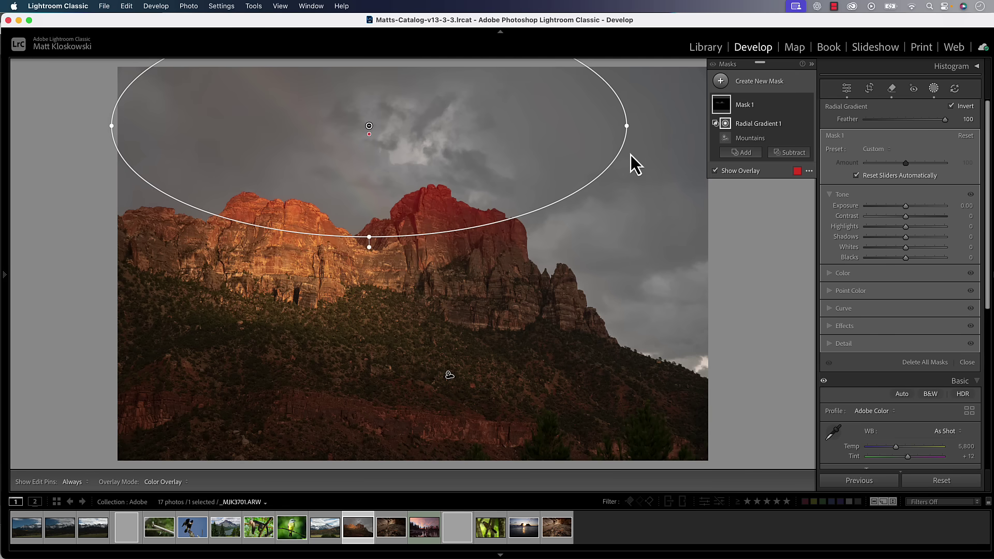
{"action": "left_click_drag", "start_coordinate": [632, 135], "coordinate": [618, 179]}
{"action": "left_click_drag", "start_coordinate": [368, 126], "coordinate": [311, 140]}
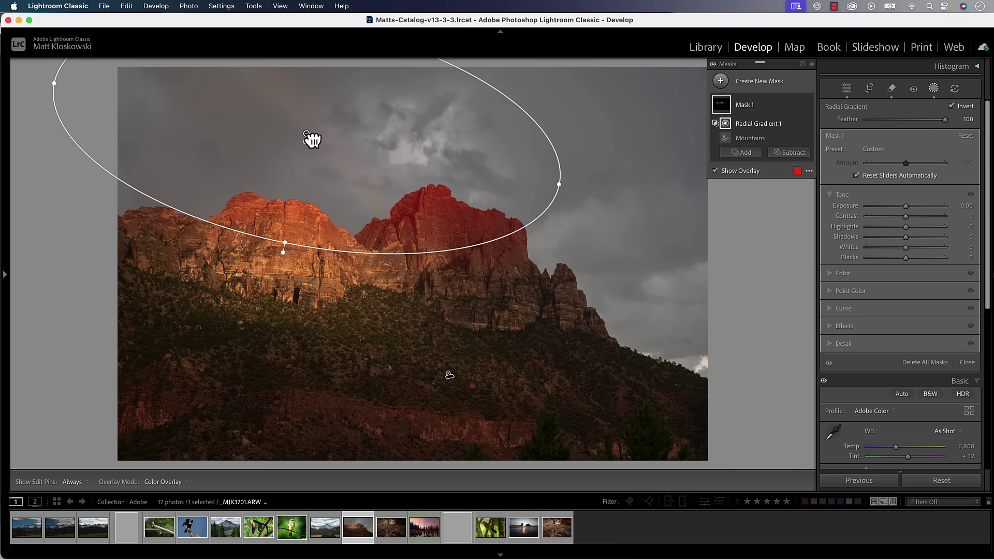
{"action": "mouse_move", "coordinate": [727, 127]}
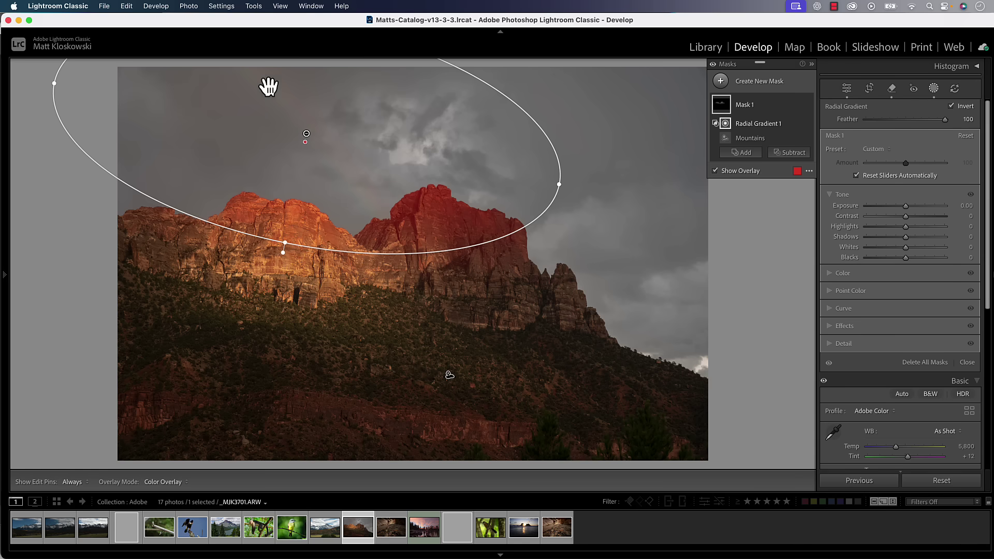
{"action": "left_click_drag", "start_coordinate": [311, 140], "coordinate": [346, 230]}
- Raise the mask's Exposure to 2.12, shifting the ellipse higher over the peaks
{"action": "left_click_drag", "start_coordinate": [909, 210], "coordinate": [918, 208]}
{"action": "scroll", "coordinate": [920, 209], "scroll_direction": "up", "scroll_amount": 5}
{"action": "left_click_drag", "start_coordinate": [352, 231], "coordinate": [368, 160]}
{"action": "left_click_drag", "start_coordinate": [916, 206], "coordinate": [927, 207]}
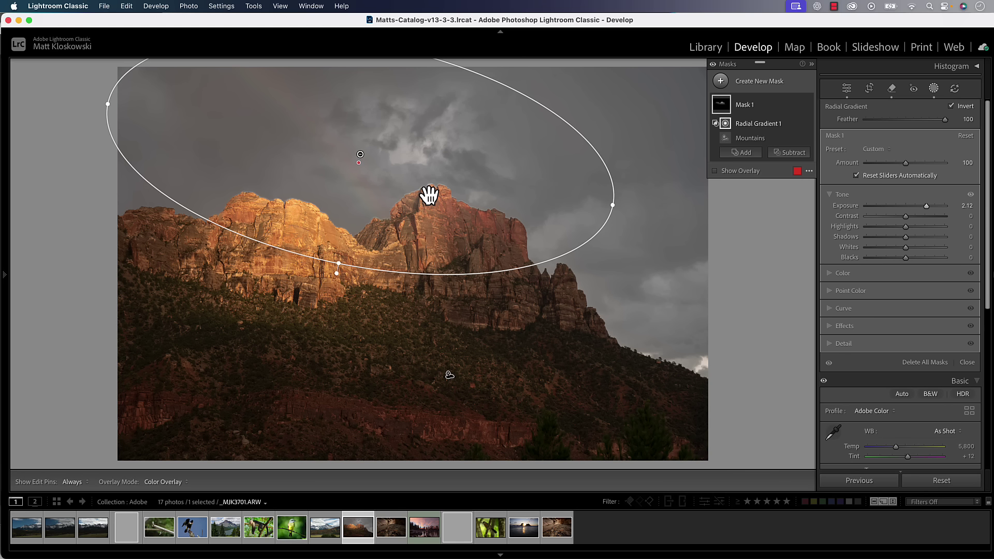
- Subtract the sky from the peaks mask and ease back its Exposure
{"action": "left_click", "coordinate": [787, 151]}
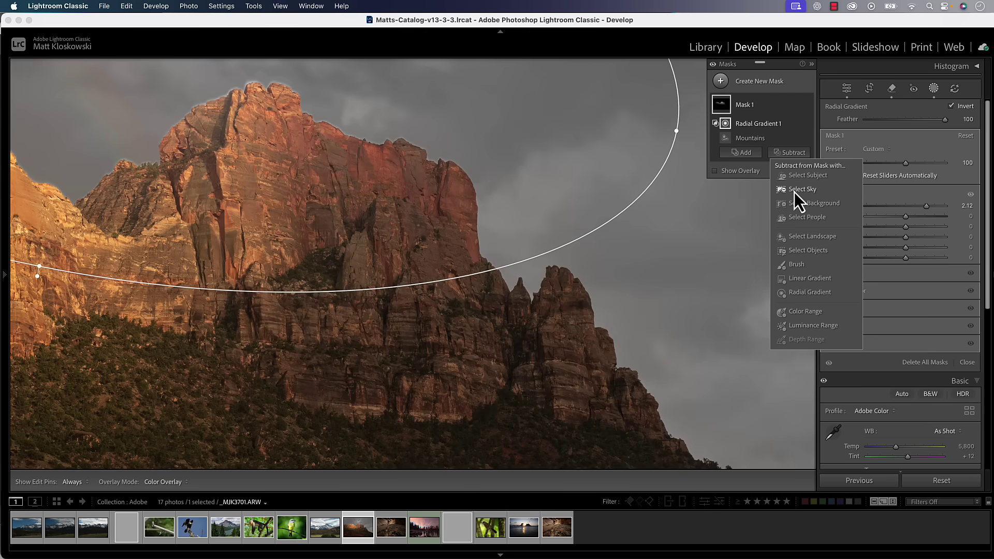
{"action": "left_click", "coordinate": [795, 190]}
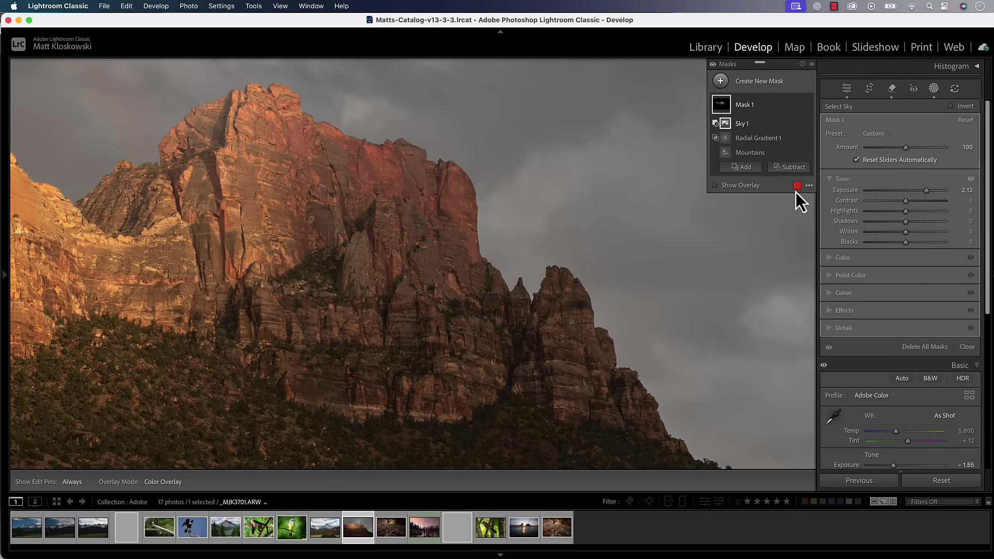
{"action": "key", "text": "z"}
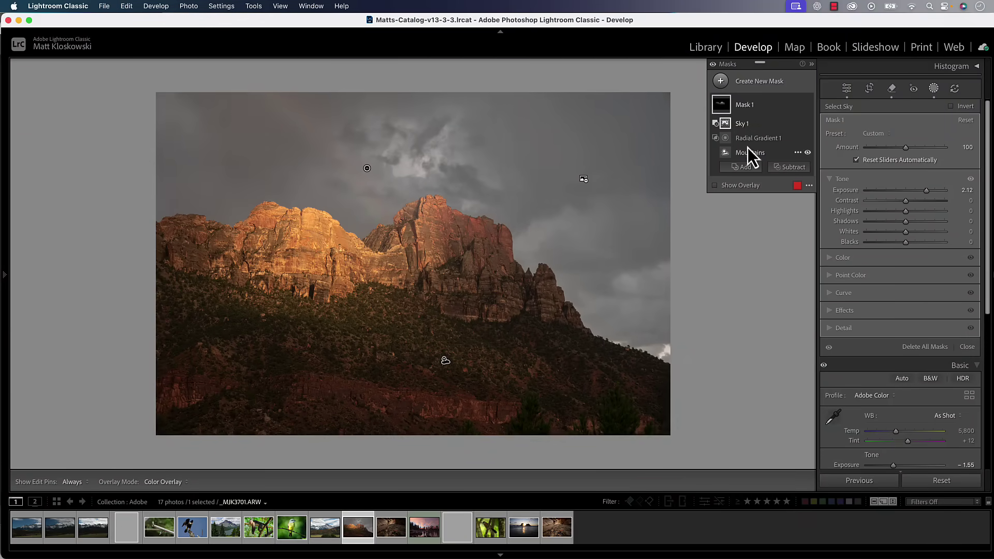
{"action": "left_click_drag", "start_coordinate": [928, 195], "coordinate": [912, 194]}
- Give the masked peaks Texture 36 and warm them with Temp 17
{"action": "left_click", "coordinate": [843, 310]}
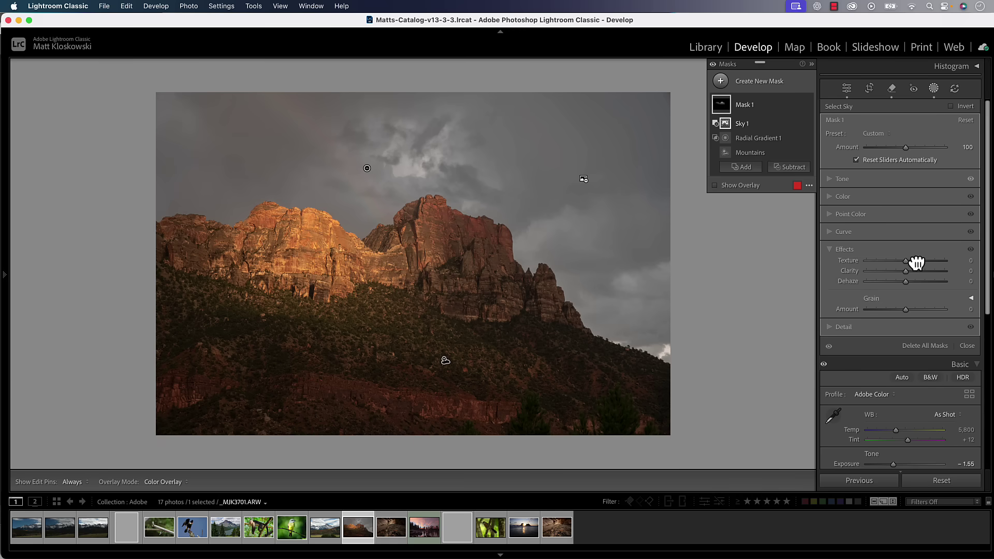
{"action": "left_click_drag", "start_coordinate": [911, 260], "coordinate": [921, 261]}
{"action": "left_click", "coordinate": [843, 197]}
{"action": "mouse_move", "coordinate": [908, 209]}
{"action": "left_mouse_down"}
{"action": "mouse_move", "coordinate": [931, 210]}
{"action": "mouse_move", "coordinate": [915, 212]}
{"action": "left_mouse_up"}
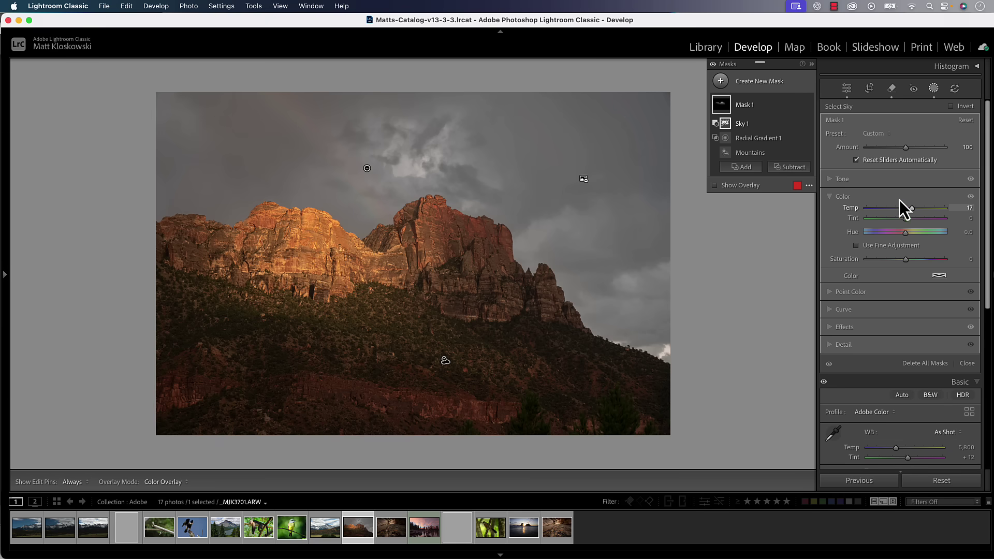
- Hide and reshow the mask effects to compare the edit
{"action": "left_click", "coordinate": [798, 105]}
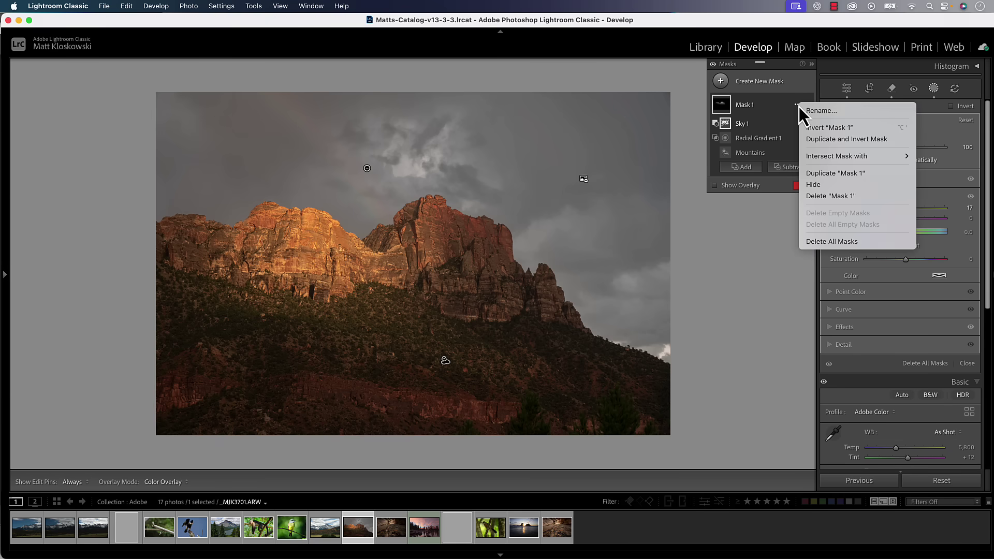
{"action": "left_click", "coordinate": [774, 101]}
{"action": "left_click", "coordinate": [713, 64]}
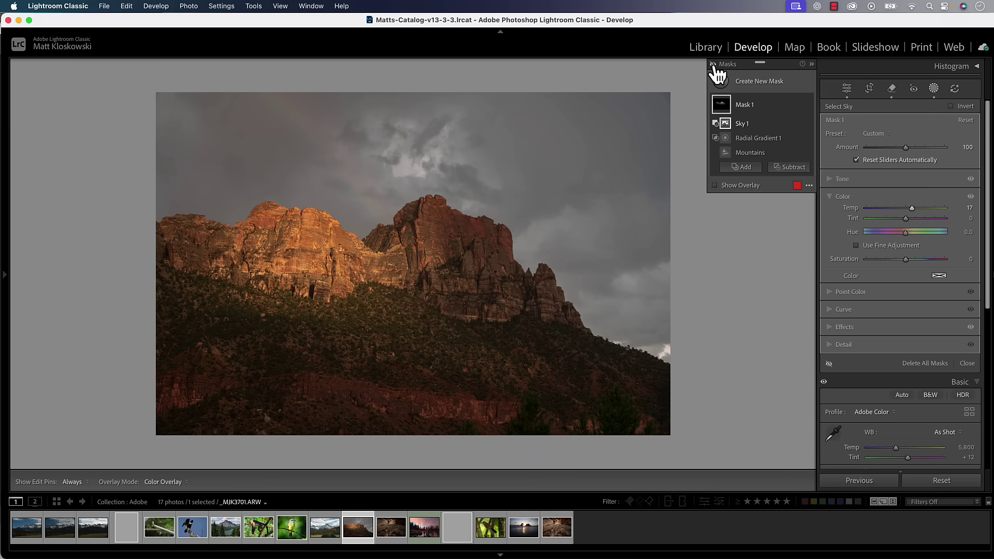
{"action": "left_click", "coordinate": [713, 64]}
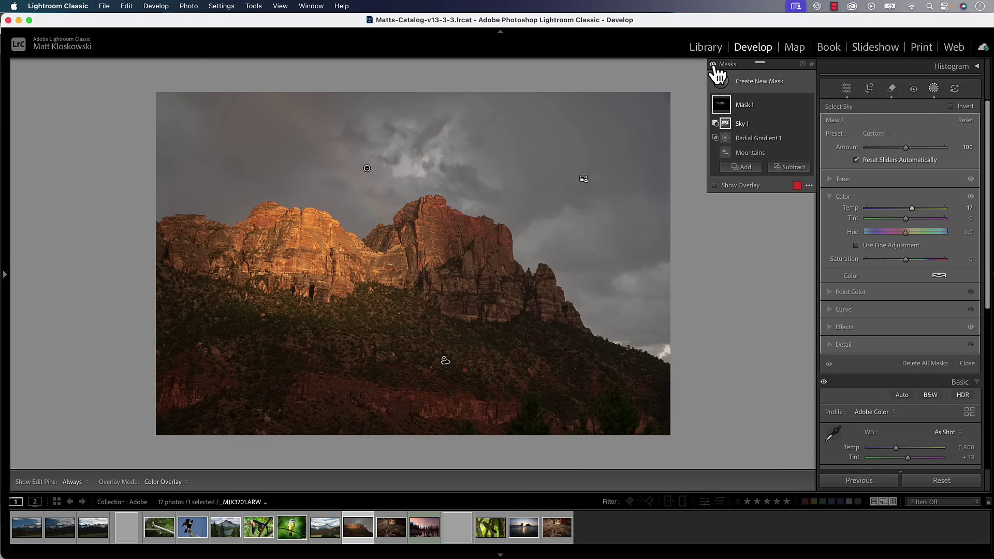
- Duplicate and invert Mask 1, setting its Exposure to -0.41 and Blacks to -5
{"action": "left_click", "coordinate": [797, 106]}
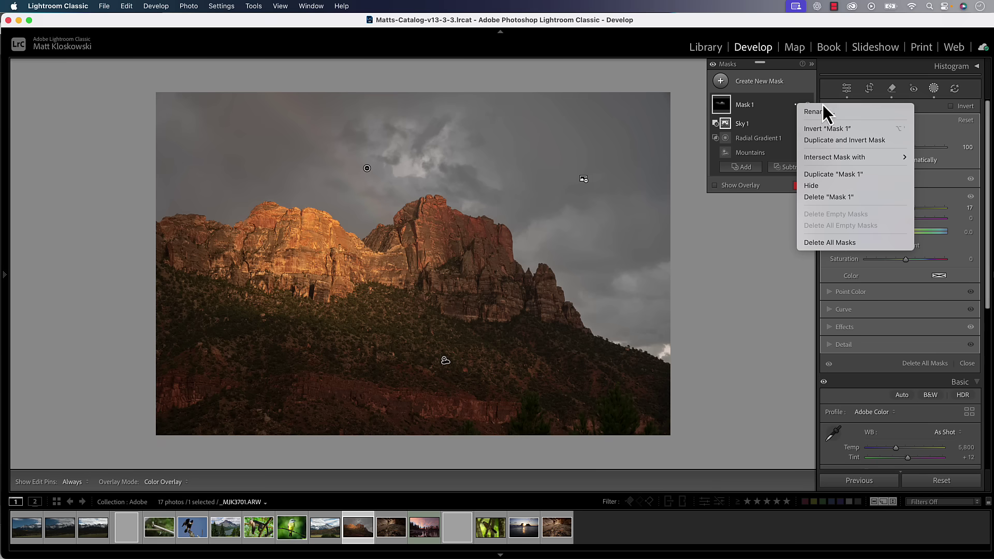
{"action": "left_click", "coordinate": [814, 143]}
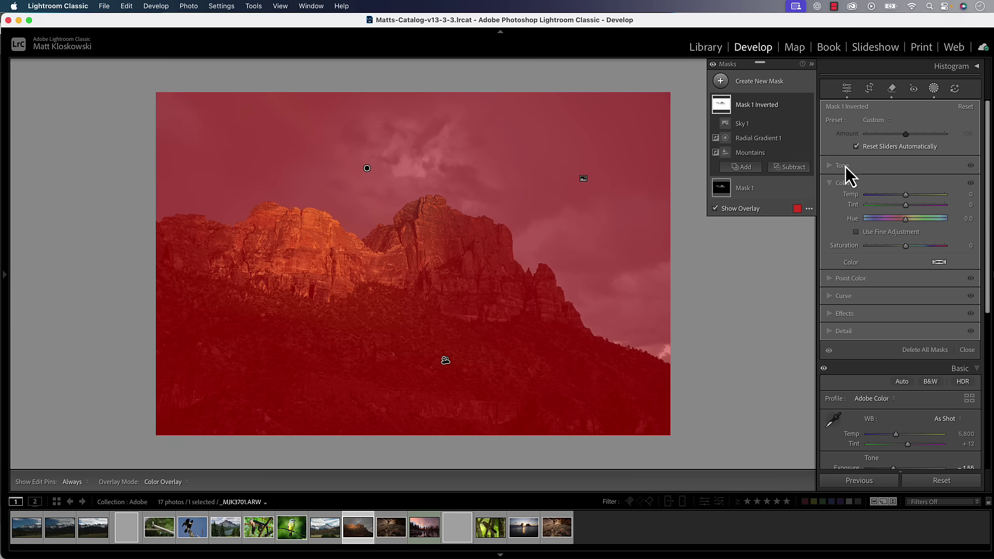
{"action": "left_click", "coordinate": [828, 183]}
{"action": "left_click", "coordinate": [830, 165]}
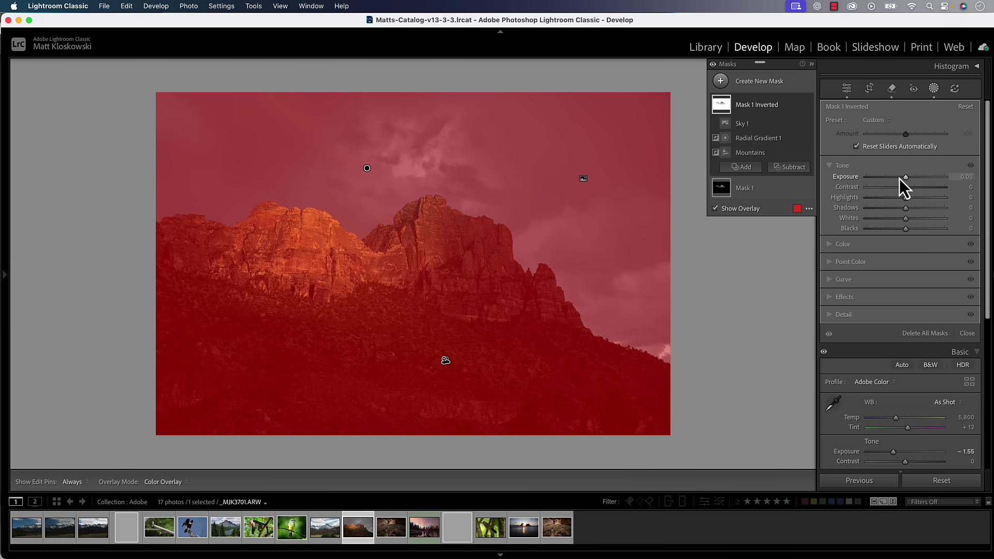
{"action": "left_click_drag", "start_coordinate": [899, 179], "coordinate": [903, 180]}
{"action": "left_click_drag", "start_coordinate": [905, 230], "coordinate": [902, 230]}
{"action": "left_click_drag", "start_coordinate": [906, 177], "coordinate": [902, 179]}
- Set the photo's global Basic Exposure to -1.25
{"action": "scroll", "coordinate": [885, 311], "scroll_direction": "down", "scroll_amount": 3}
{"action": "left_click_drag", "start_coordinate": [893, 376], "coordinate": [896, 374]}
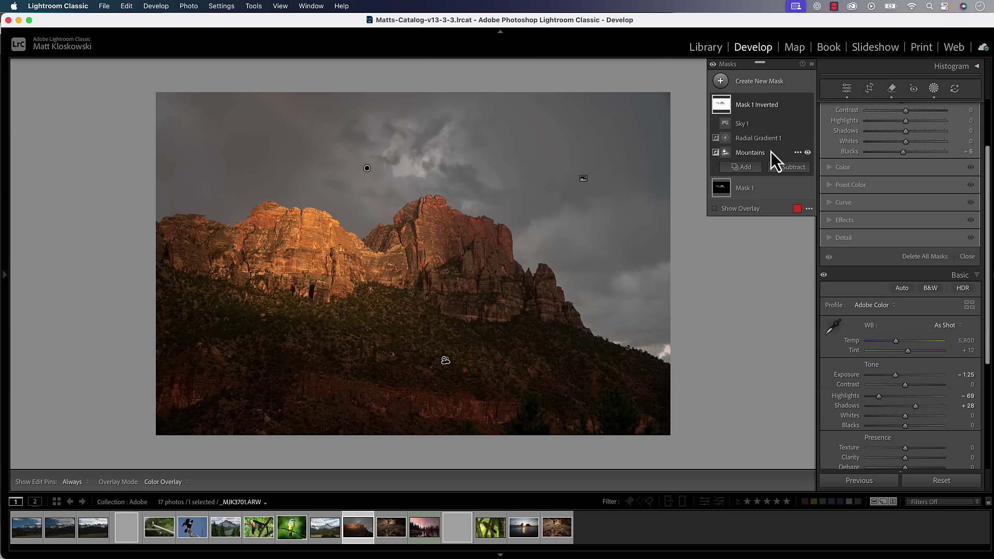
{"action": "scroll", "coordinate": [836, 262], "scroll_direction": "up", "scroll_amount": 3}
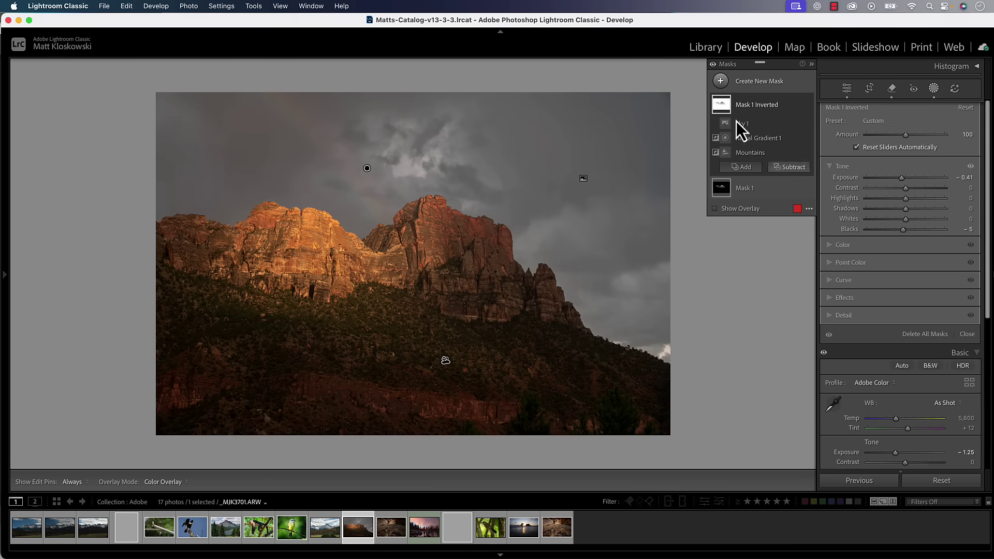
- Toggle the mask effects off and on twice to compare, then load MJK_5565.NEF
{"action": "left_click", "coordinate": [712, 64]}
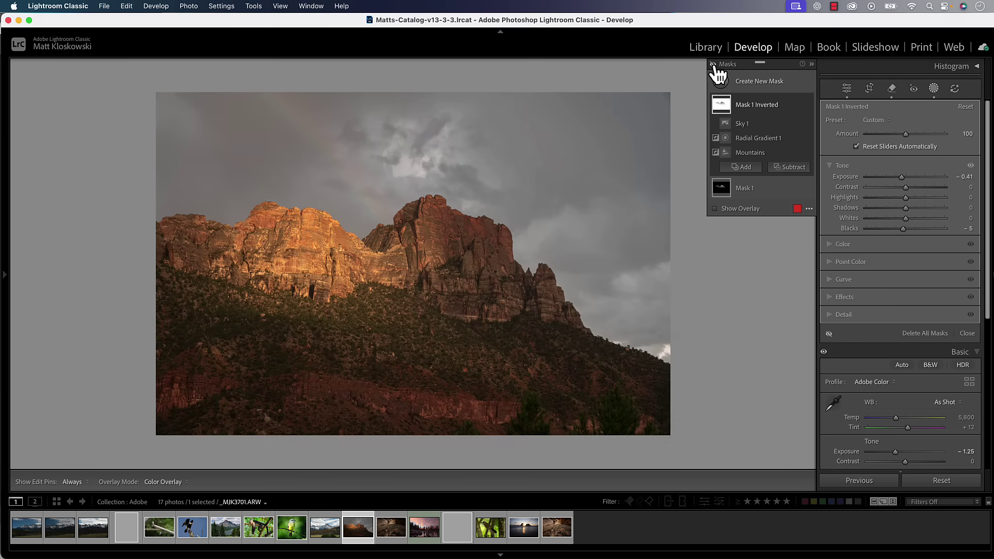
{"action": "left_click", "coordinate": [713, 63]}
{"action": "left_click", "coordinate": [713, 64]}
{"action": "left_click", "coordinate": [713, 63]}
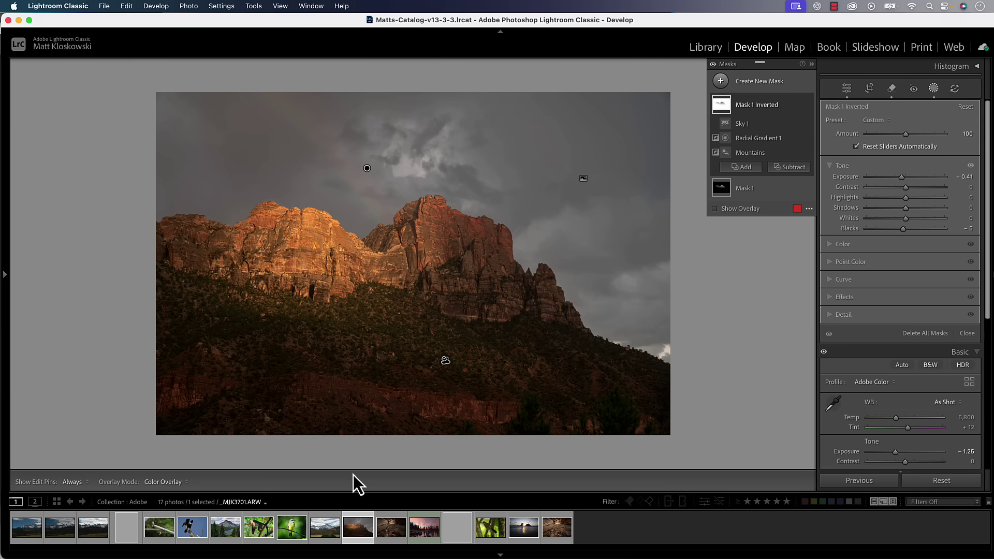
{"action": "left_click", "coordinate": [321, 529]}
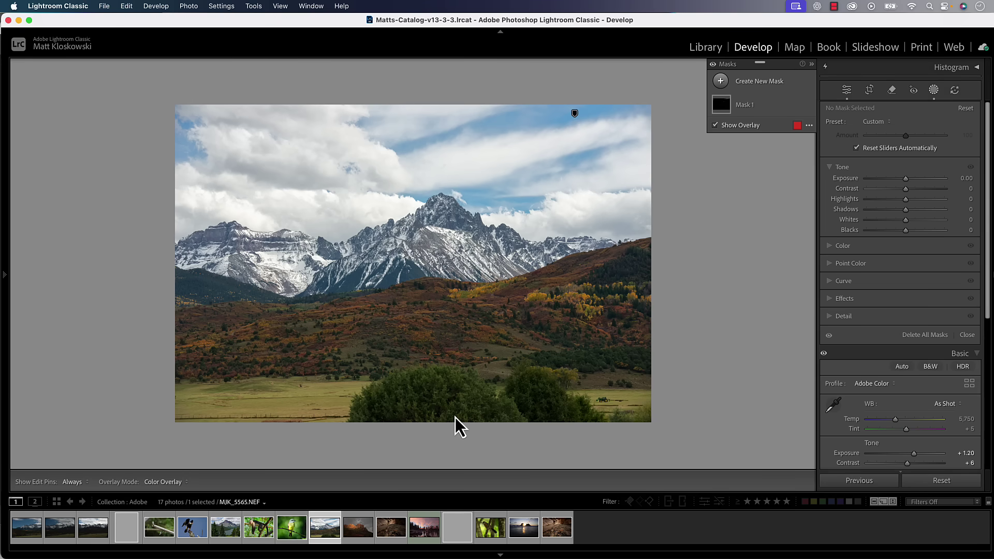
- Load the capuchin monkey photo _MJK9144.ARW from the filmstrip into Develop
{"action": "left_click", "coordinate": [260, 526]}
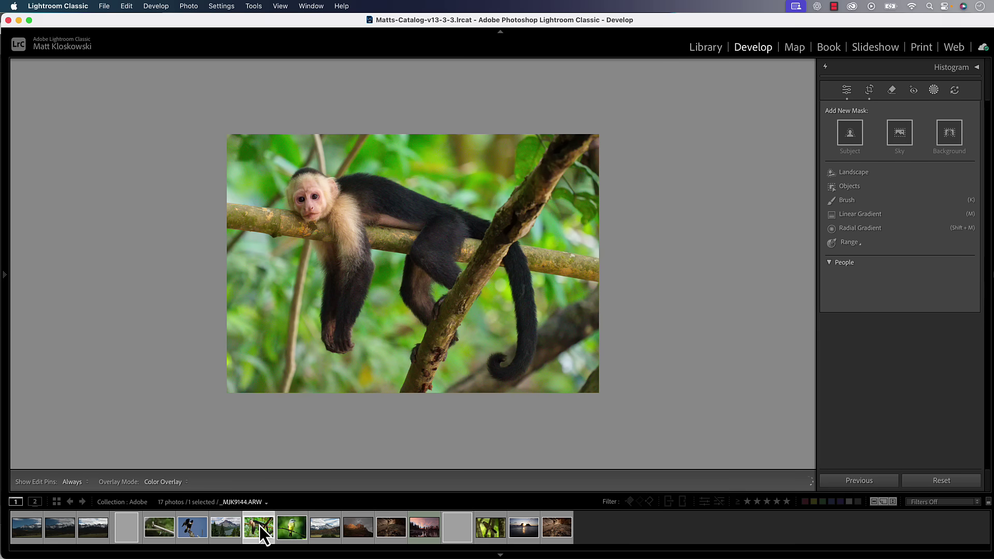